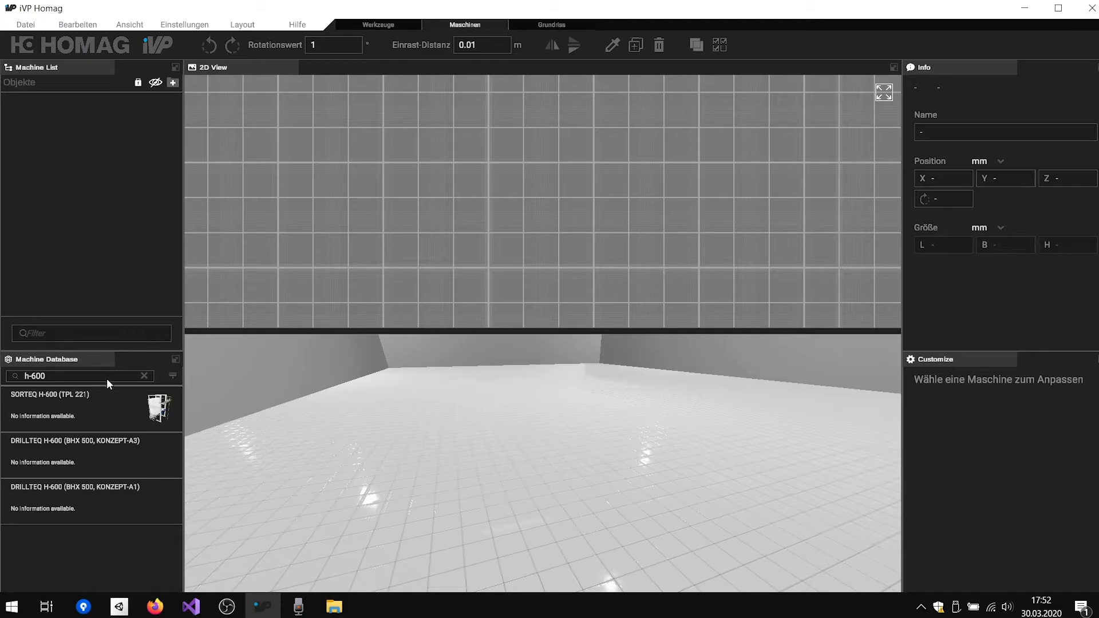
Step: Search the machine database for "tfr" and place one ROLLENBAHN (TFR-561) on the factory floor
{"action": "left_click", "coordinate": [150, 373]}
{"action": "left_click", "coordinate": [143, 375]}
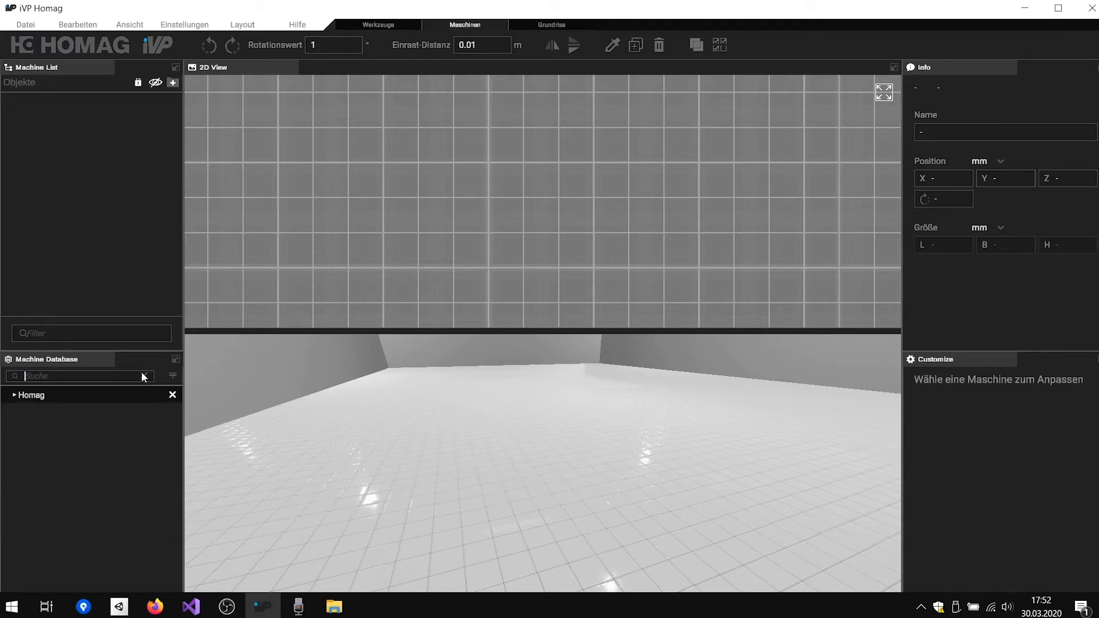
{"action": "left_click", "coordinate": [91, 378]}
{"action": "type", "text": "tfr"}
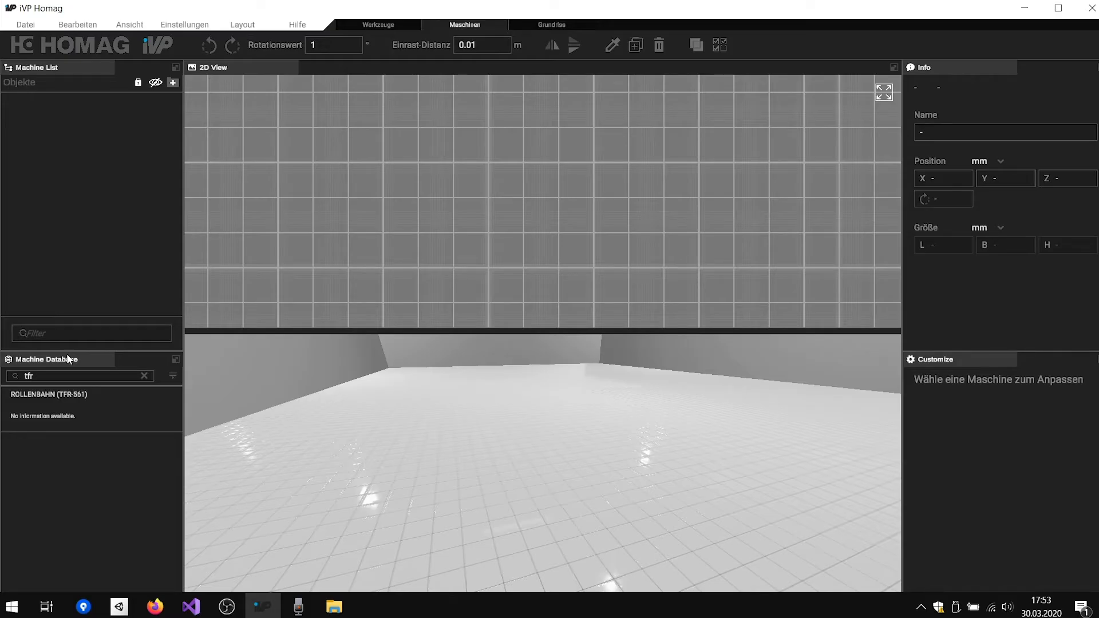
{"action": "left_click", "coordinate": [41, 405]}
{"action": "left_click", "coordinate": [116, 224]}
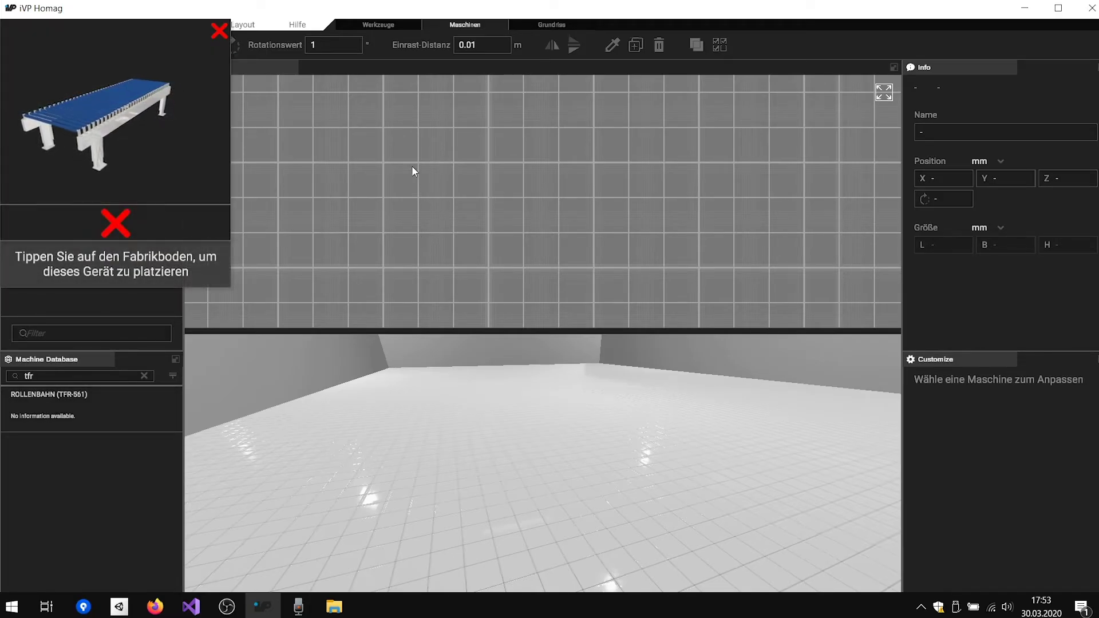
{"action": "left_click", "coordinate": [522, 190]}
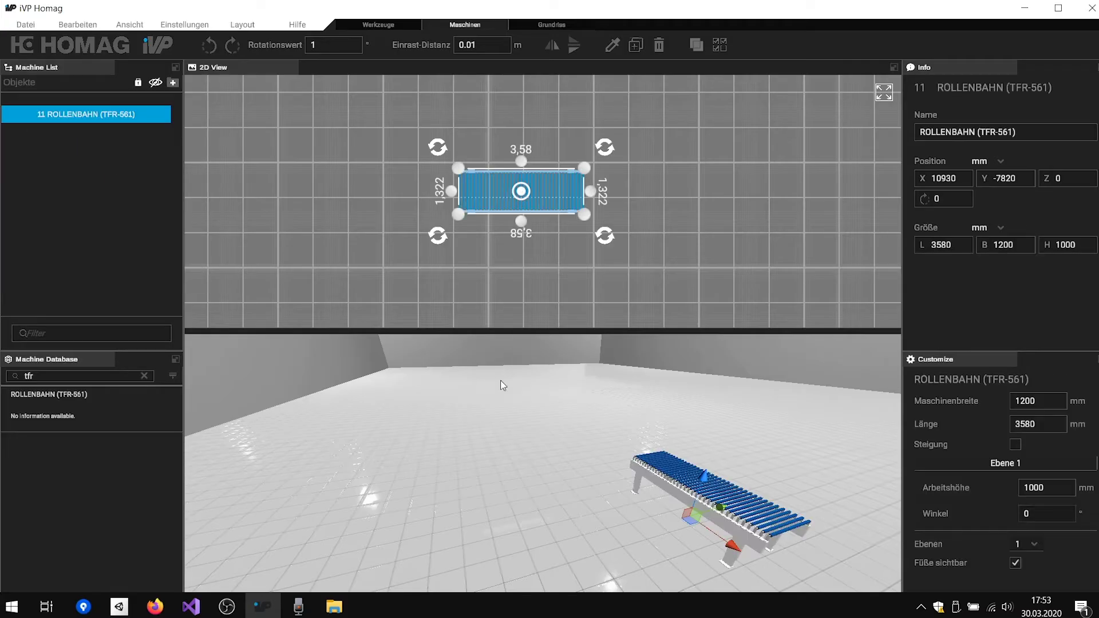
Step: Move the roller conveyor in the 2D plan to about X 10190 mm, Y -7870 mm
{"action": "key", "text": "f"}
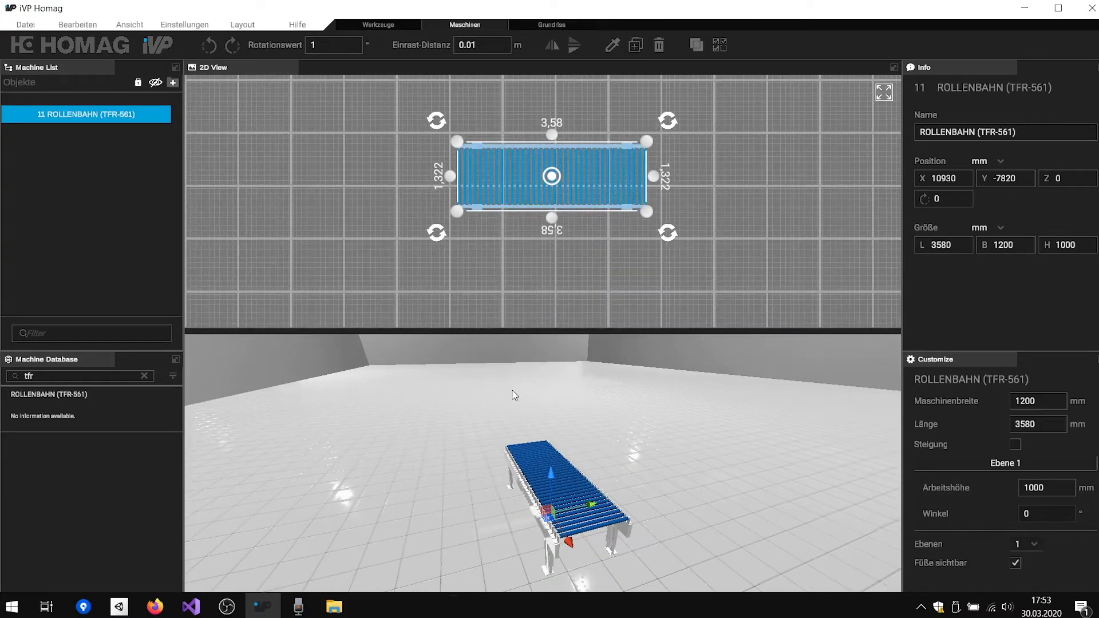
{"action": "right_click_drag", "start_coordinate": [502, 470], "coordinate": [675, 487]}
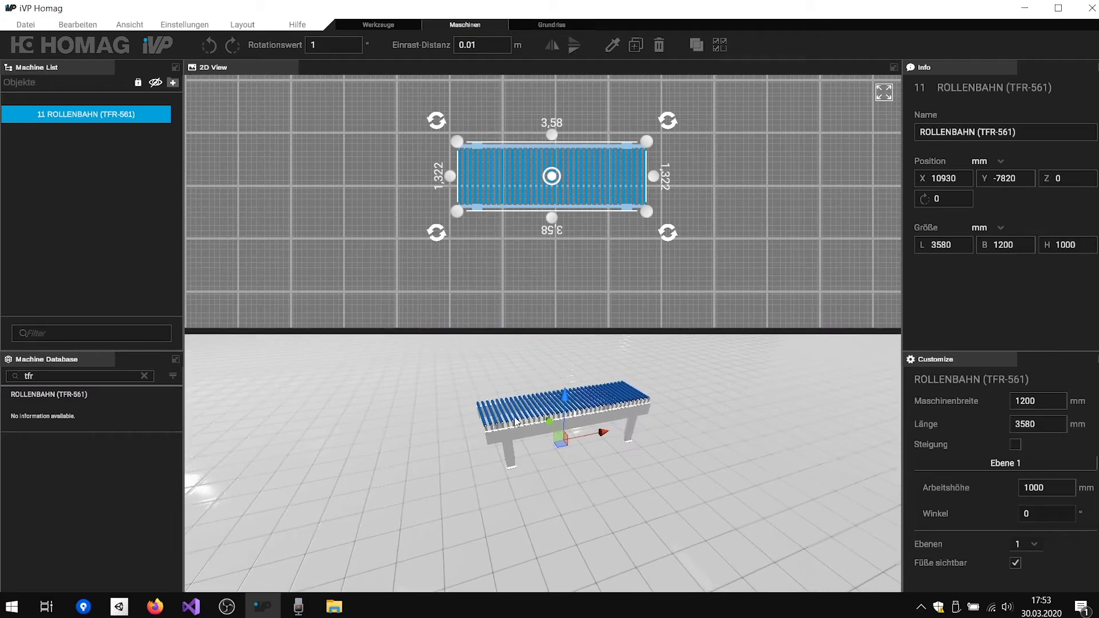
{"action": "left_click", "coordinate": [578, 243]}
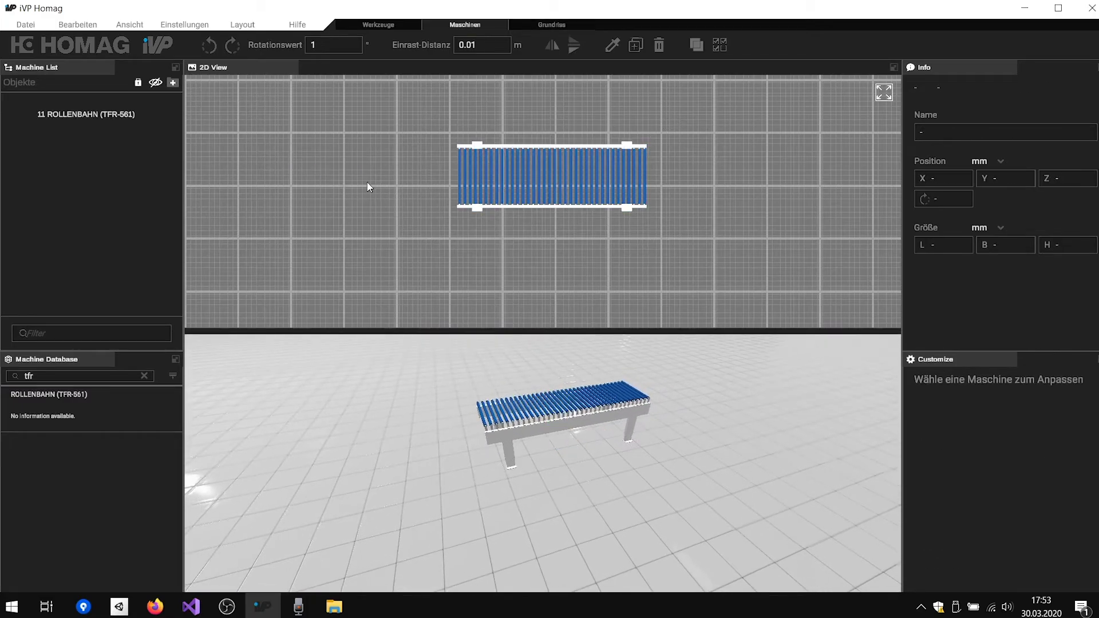
{"action": "left_click", "coordinate": [558, 171]}
{"action": "left_click_drag", "start_coordinate": [558, 170], "coordinate": [516, 171]}
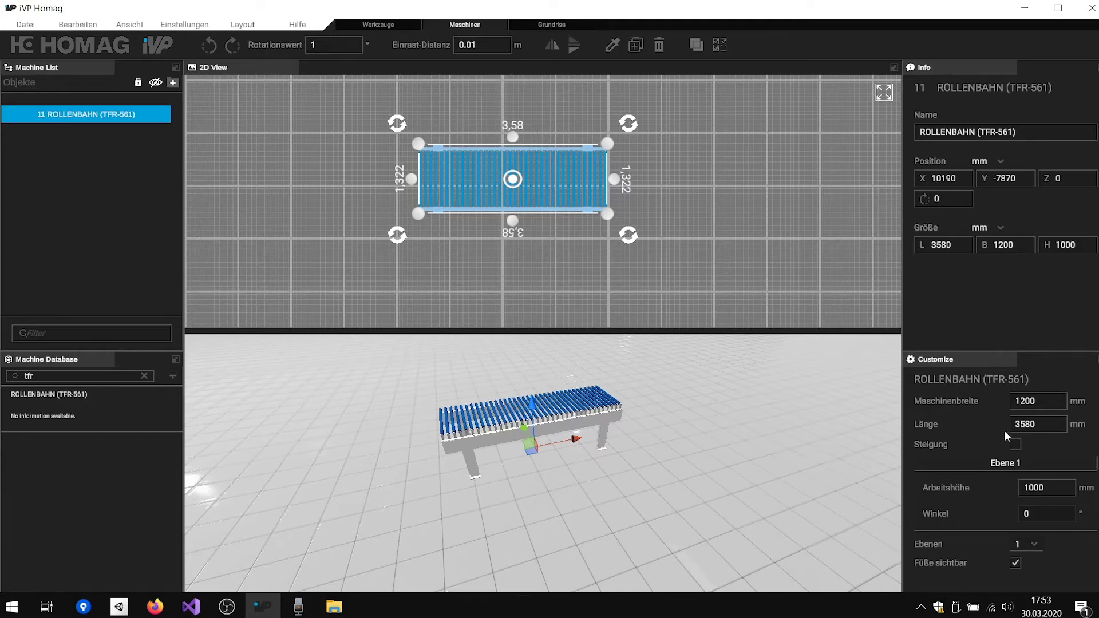
Step: Stretch the conveyor's upper long side in the 2D plan to widen it to 2200 mm and further to 2400 mm
{"action": "right_click_drag", "start_coordinate": [862, 395], "coordinate": [665, 368]}
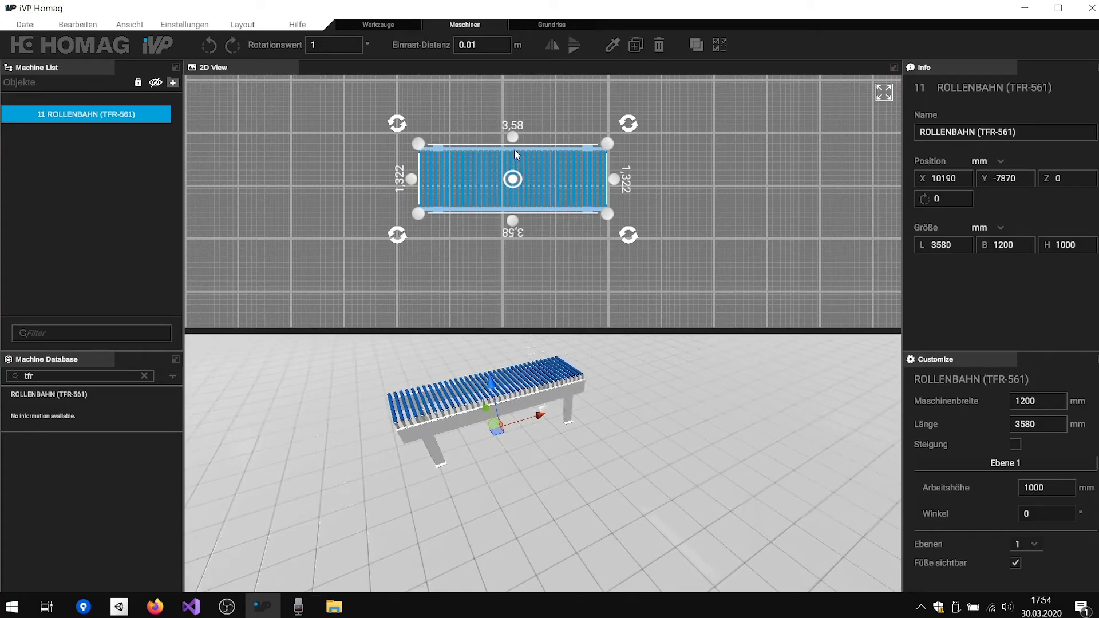
{"action": "left_click_drag", "start_coordinate": [514, 139], "coordinate": [518, 81]}
{"action": "middle_click_drag", "start_coordinate": [513, 177], "coordinate": [500, 234]}
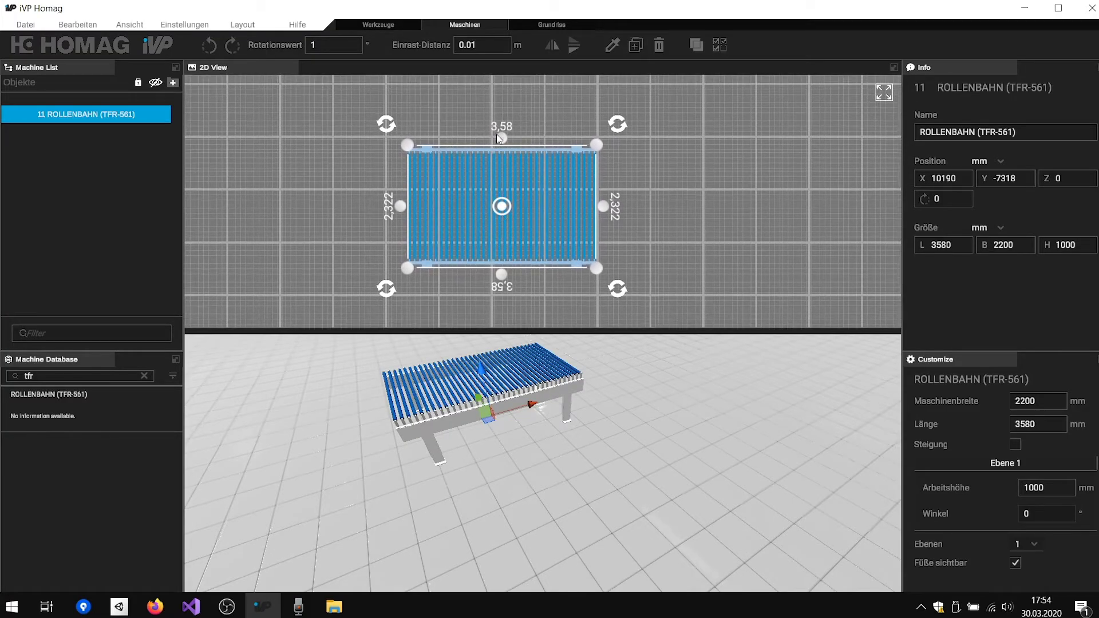
{"action": "left_click_drag", "start_coordinate": [500, 138], "coordinate": [500, 90]}
{"action": "middle_click_drag", "start_coordinate": [490, 159], "coordinate": [481, 205]}
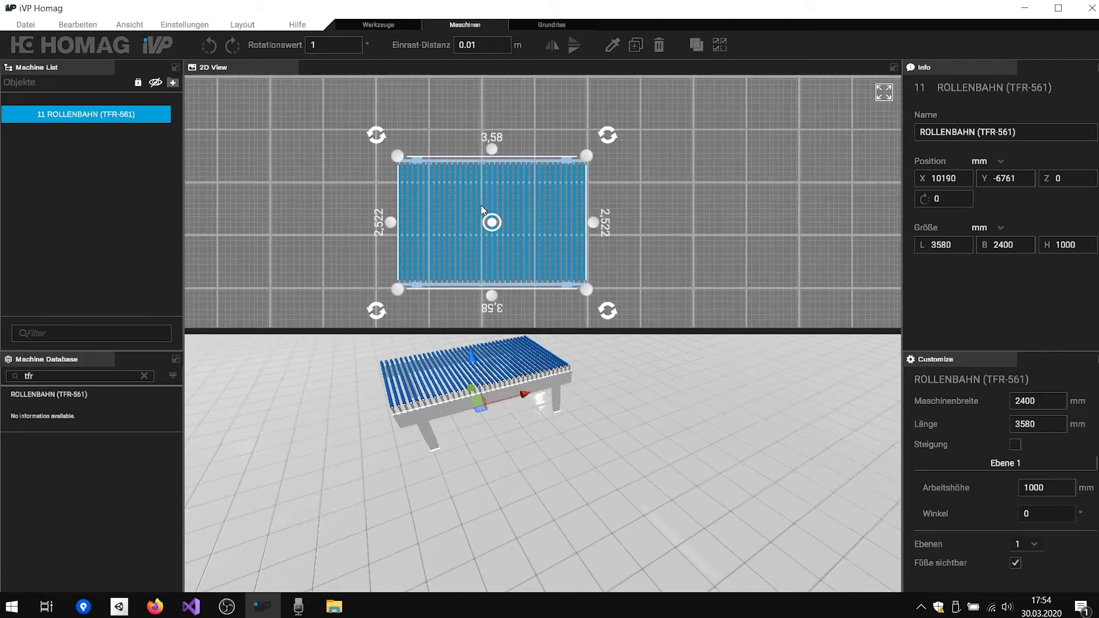
Step: Try to widen the conveyor beyond 2400 mm from both of its long sides
{"action": "scroll", "coordinate": [481, 205], "scroll_direction": "down", "scroll_amount": 2}
{"action": "left_click_drag", "start_coordinate": [507, 155], "coordinate": [507, 117]}
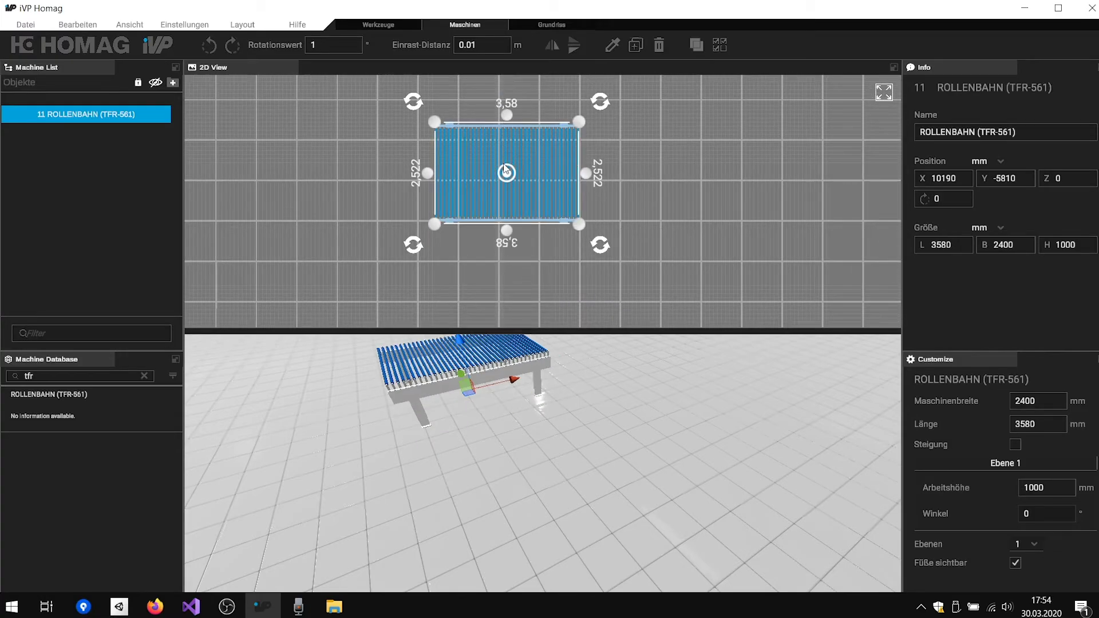
{"action": "left_click_drag", "start_coordinate": [503, 237], "coordinate": [503, 276]}
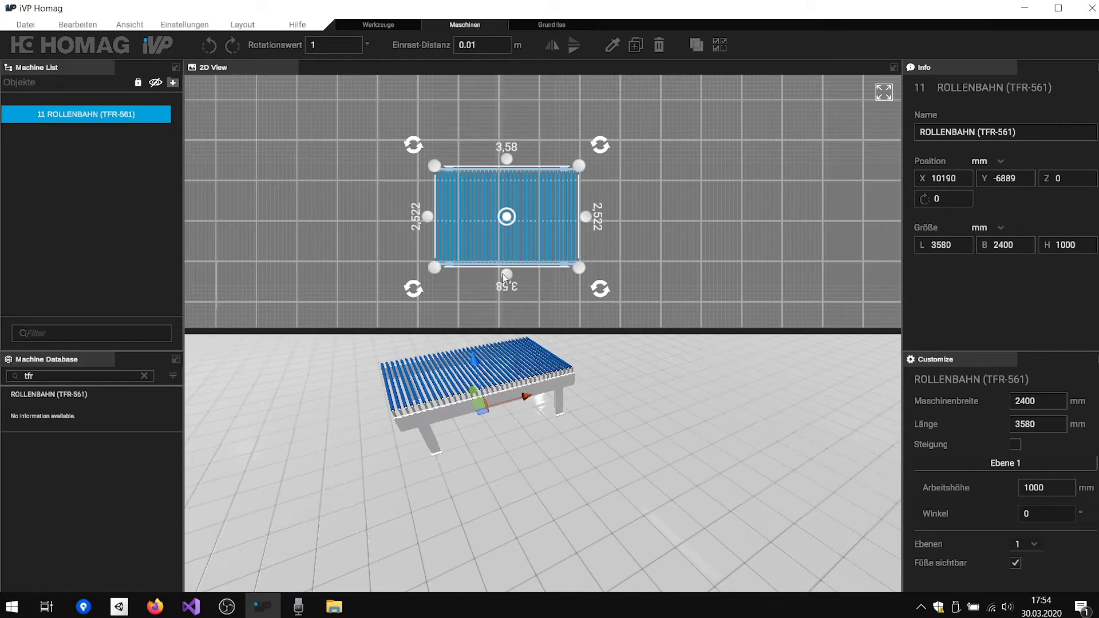
{"action": "left_click_drag", "start_coordinate": [511, 166], "coordinate": [503, 93]}
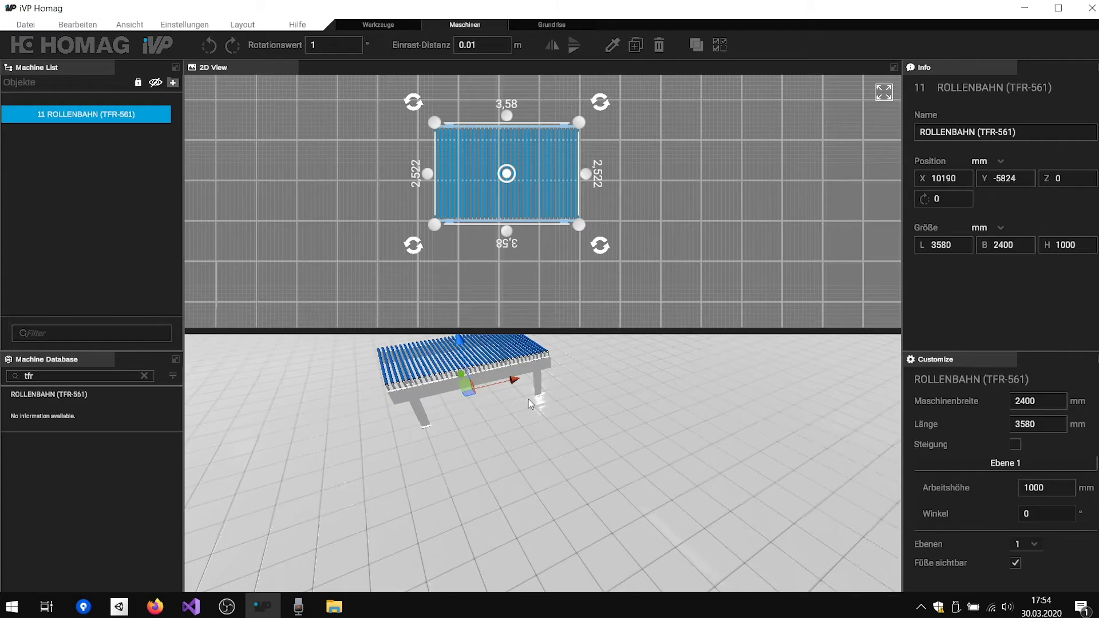
Step: Move the conveyor across the floor in the 3D view to about Y -8758 mm
{"action": "left_click_drag", "start_coordinate": [468, 392], "coordinate": [511, 473]}
{"action": "right_click", "coordinate": [508, 257]}
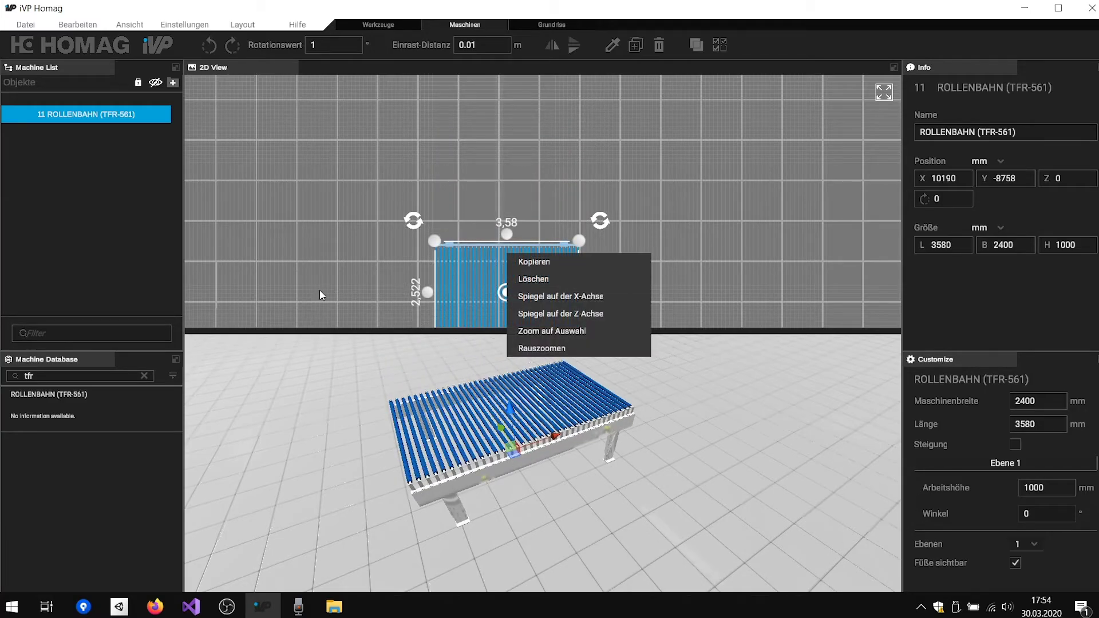
{"action": "middle_click_drag", "start_coordinate": [319, 290], "coordinate": [336, 162]}
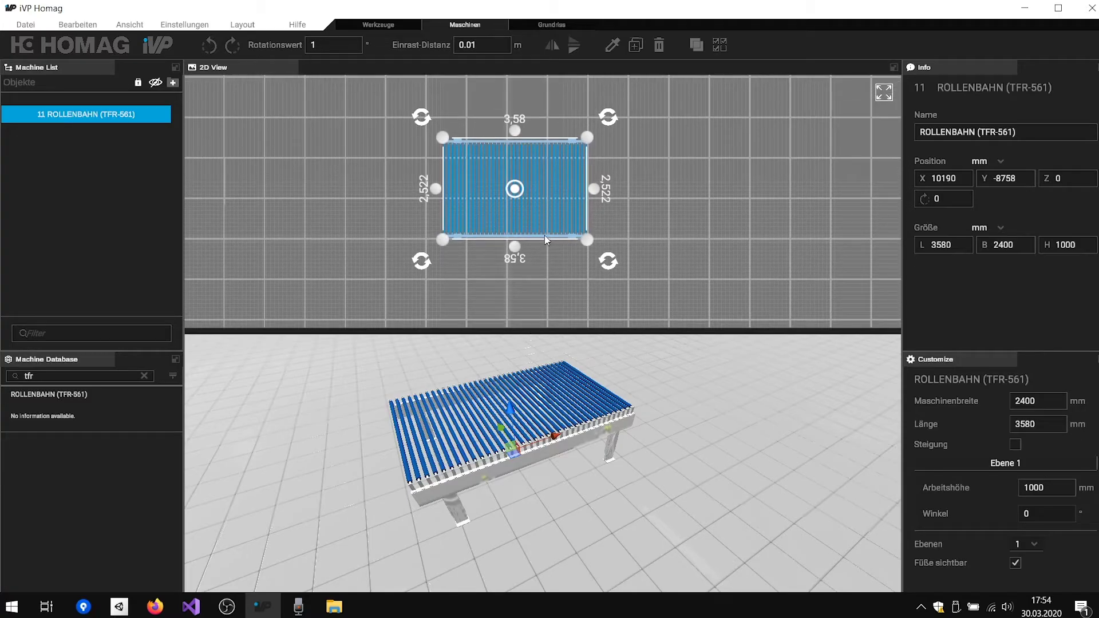
Step: Narrow the conveyor to 600 mm by pulling its lower long side inward in the 2D plan
{"action": "left_click_drag", "start_coordinate": [545, 235], "coordinate": [534, 159]}
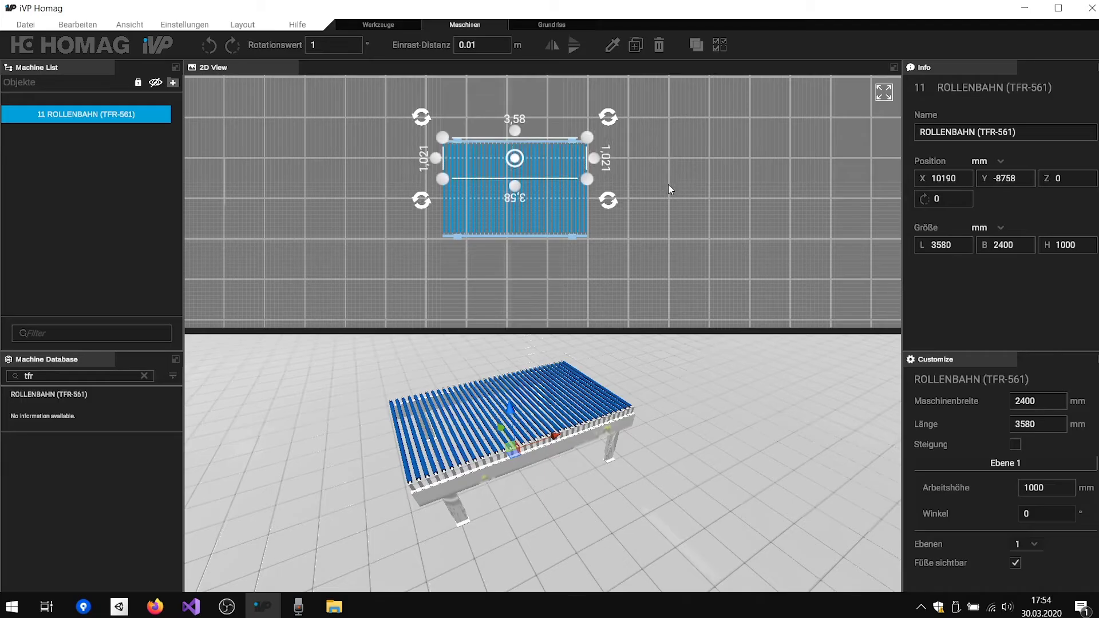
{"action": "left_click", "coordinate": [641, 192]}
{"action": "left_click", "coordinate": [531, 216]}
{"action": "left_click_drag", "start_coordinate": [524, 237], "coordinate": [514, 144]}
{"action": "scroll", "coordinate": [521, 169], "scroll_direction": "up", "scroll_amount": 2}
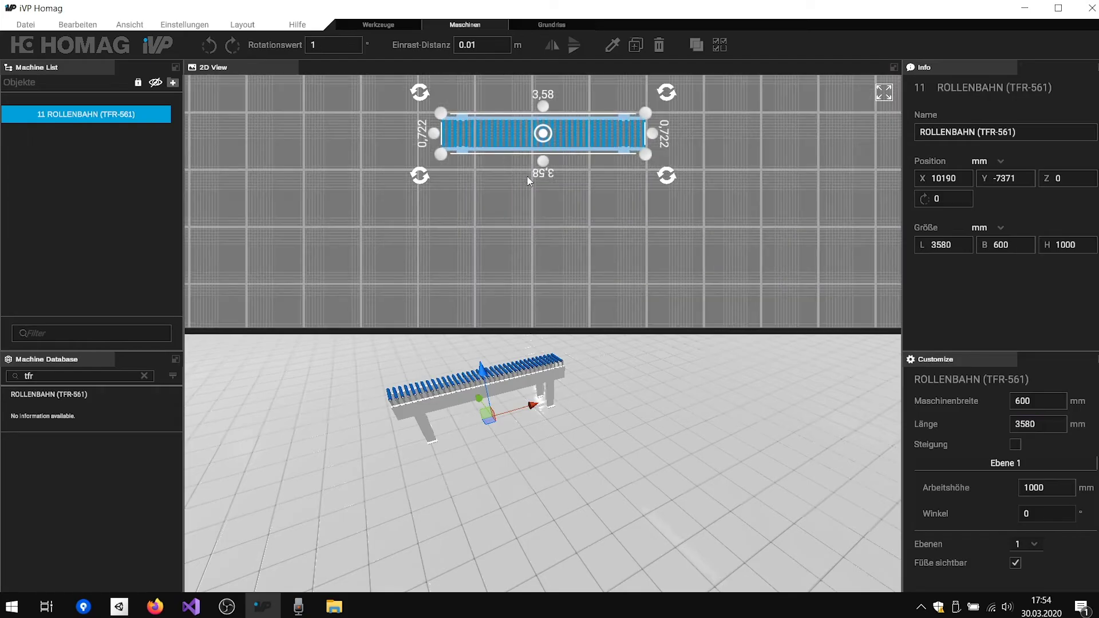
Step: Stretch one end of the conveyor in the 2D plan to lengthen it to 8080 mm
{"action": "middle_click_drag", "start_coordinate": [554, 221], "coordinate": [546, 284]}
{"action": "left_click_drag", "start_coordinate": [644, 196], "coordinate": [833, 196]}
{"action": "scroll", "coordinate": [746, 218], "scroll_direction": "down", "scroll_amount": 2}
{"action": "left_click_drag", "start_coordinate": [735, 189], "coordinate": [890, 188]}
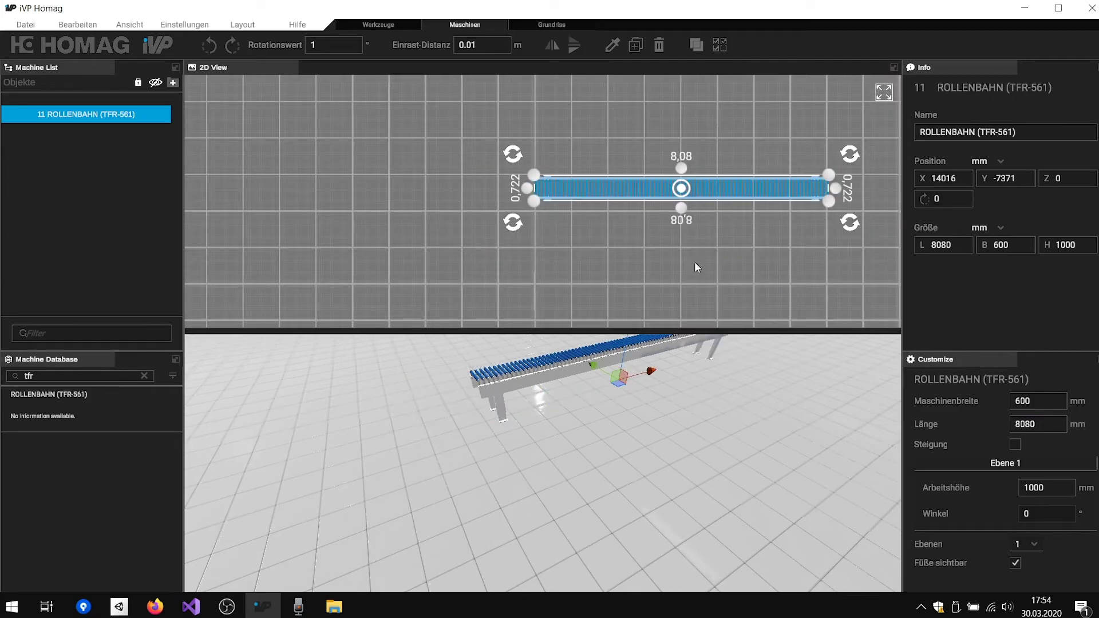
{"action": "left_click", "coordinate": [506, 268]}
{"action": "left_click", "coordinate": [574, 191]}
{"action": "right_click_drag", "start_coordinate": [654, 344], "coordinate": [704, 286]}
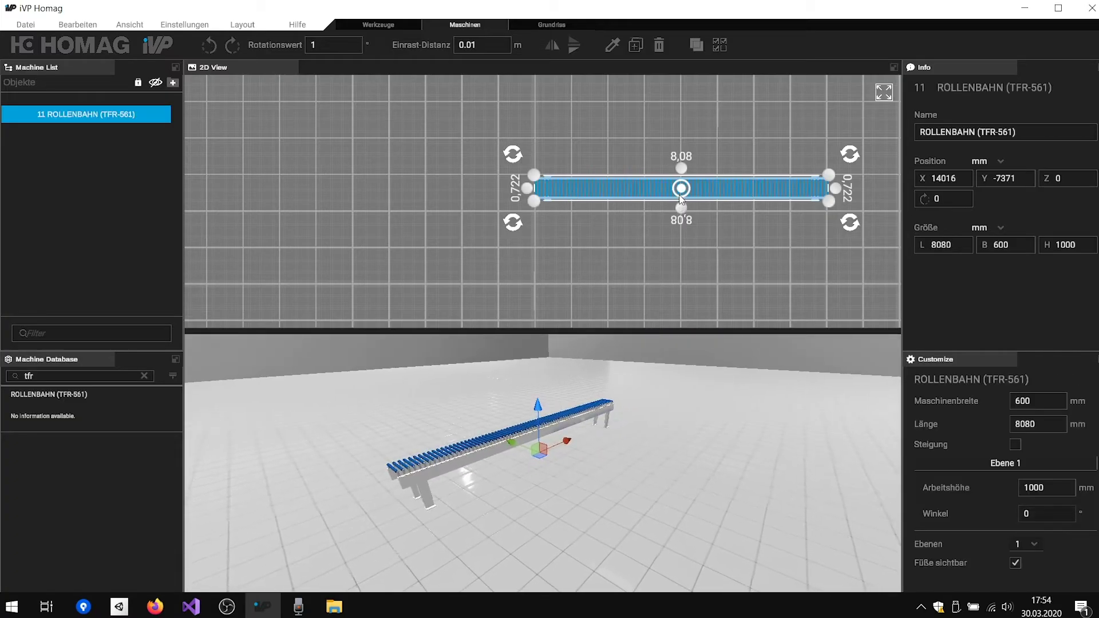
Step: Widen the conveyor to 2400 mm and shorten it to 780 mm in the 2D plan
{"action": "left_click_drag", "start_coordinate": [681, 188], "coordinate": [610, 270]}
{"action": "left_click_drag", "start_coordinate": [752, 219], "coordinate": [956, 224]}
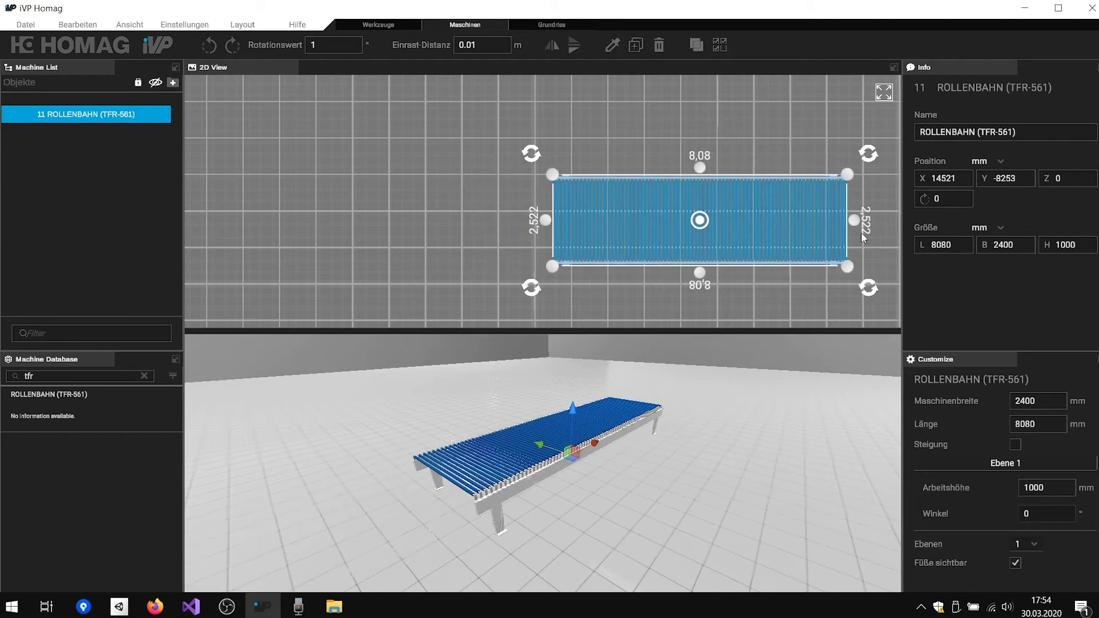
{"action": "left_click_drag", "start_coordinate": [856, 224], "coordinate": [584, 231]}
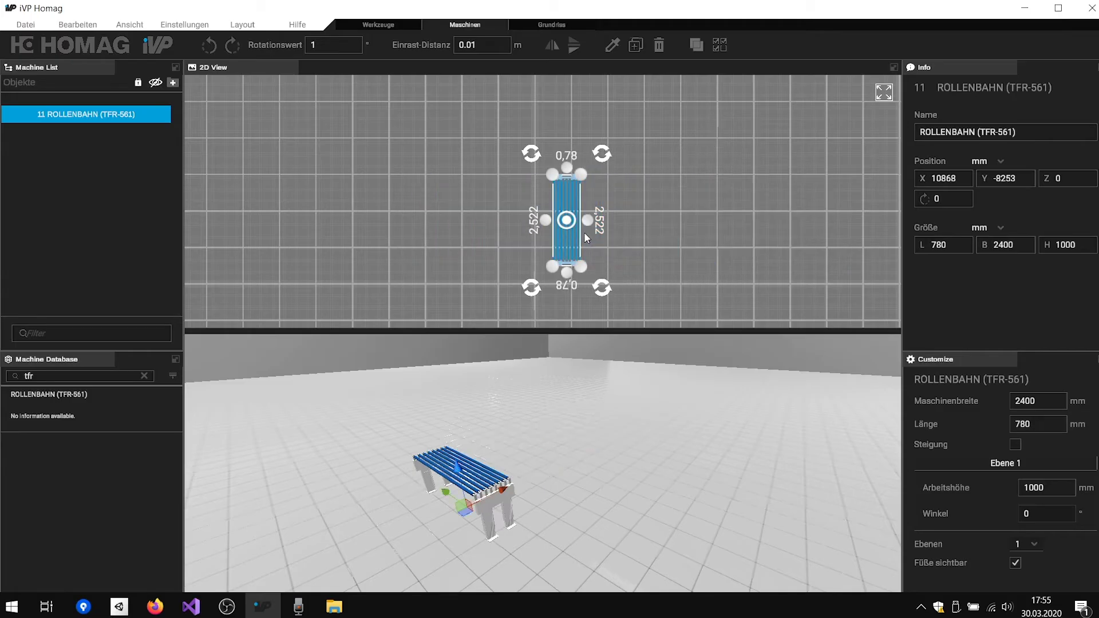
Step: Extend the shortened conveyor to a length of 2480 mm in the 2D plan
{"action": "scroll", "coordinate": [584, 231], "scroll_direction": "up", "scroll_amount": 5}
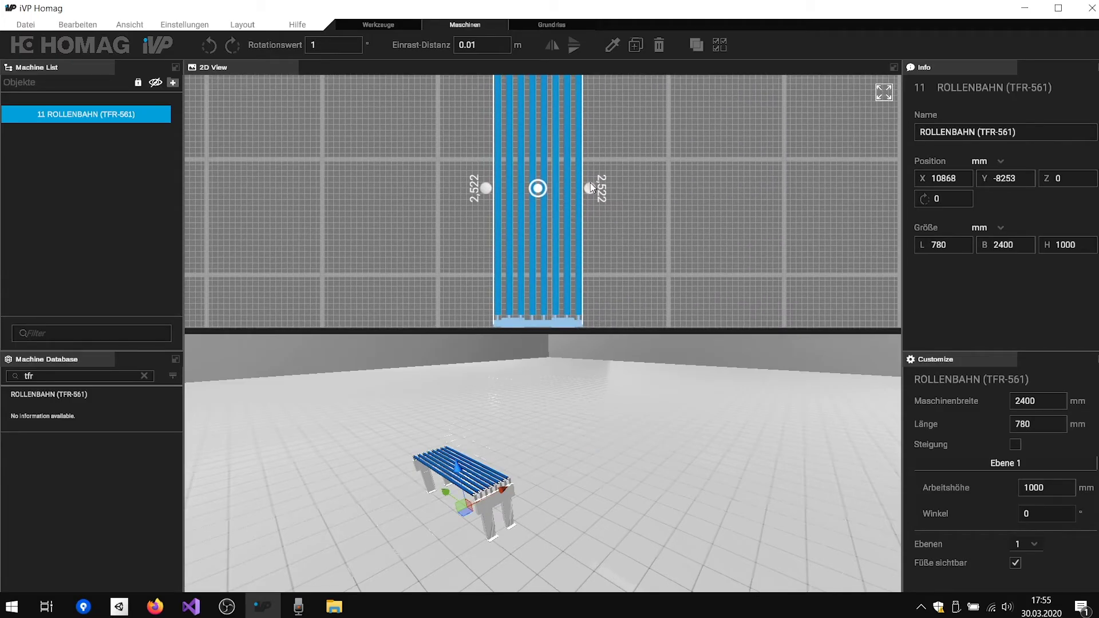
{"action": "left_click_drag", "start_coordinate": [591, 186], "coordinate": [711, 215]}
{"action": "scroll", "coordinate": [711, 216], "scroll_direction": "down", "scroll_amount": 3}
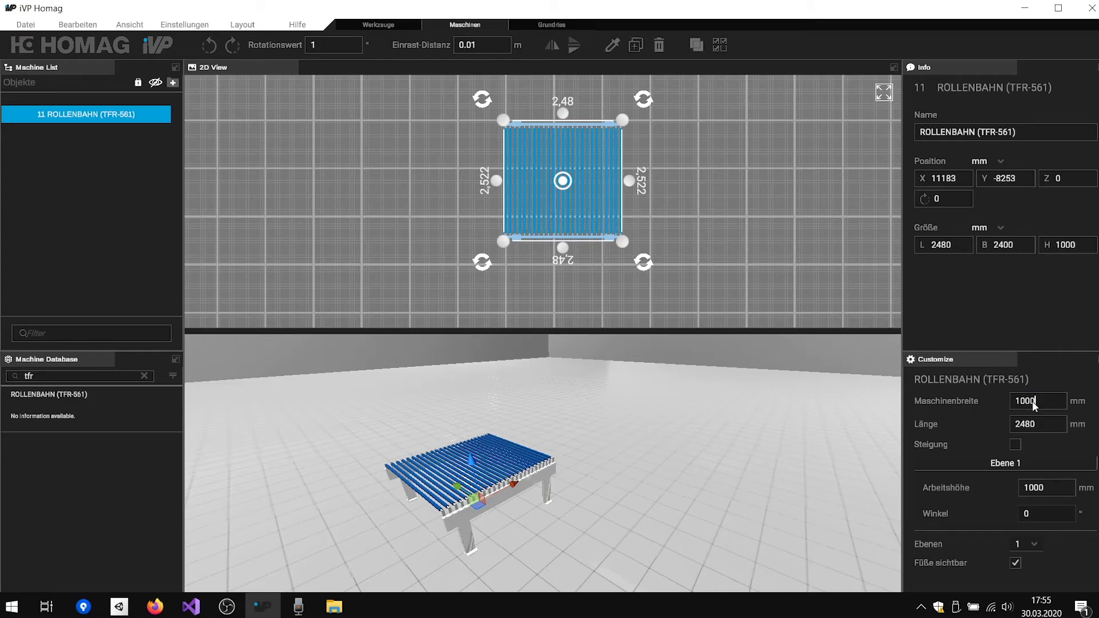
Step: Set the conveyor's machine width (Maschinenbreite) to 1000 mm and enter a length (Länge) of 3000 mm
{"action": "key", "text": "Return"}
{"action": "double_click", "coordinate": [1026, 423]}
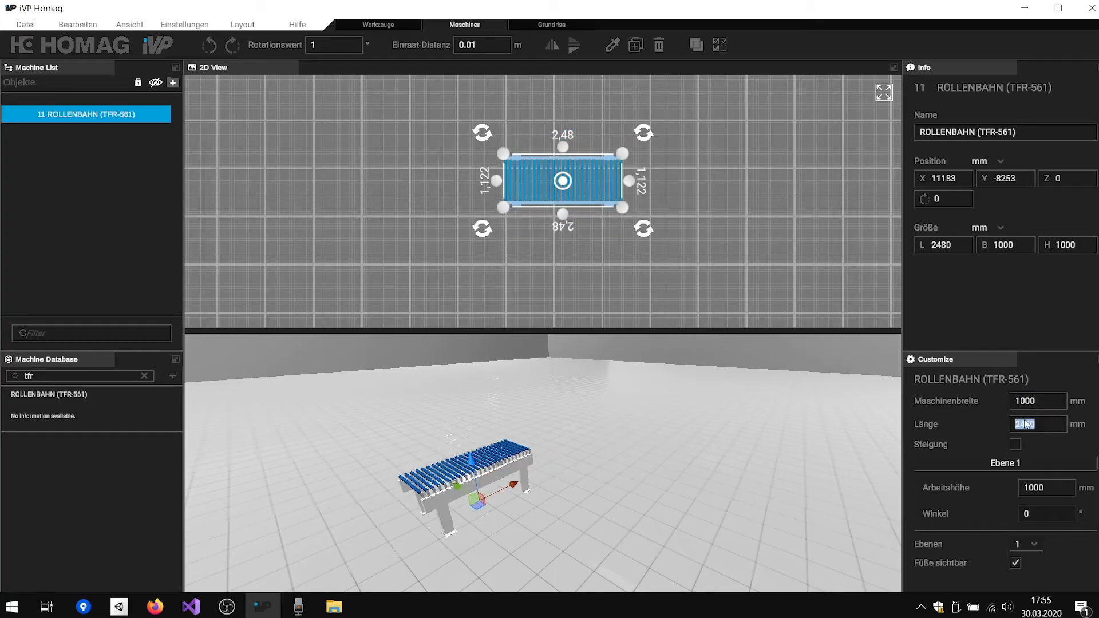
{"action": "type", "text": "3000"}
{"action": "key", "text": "Return"}
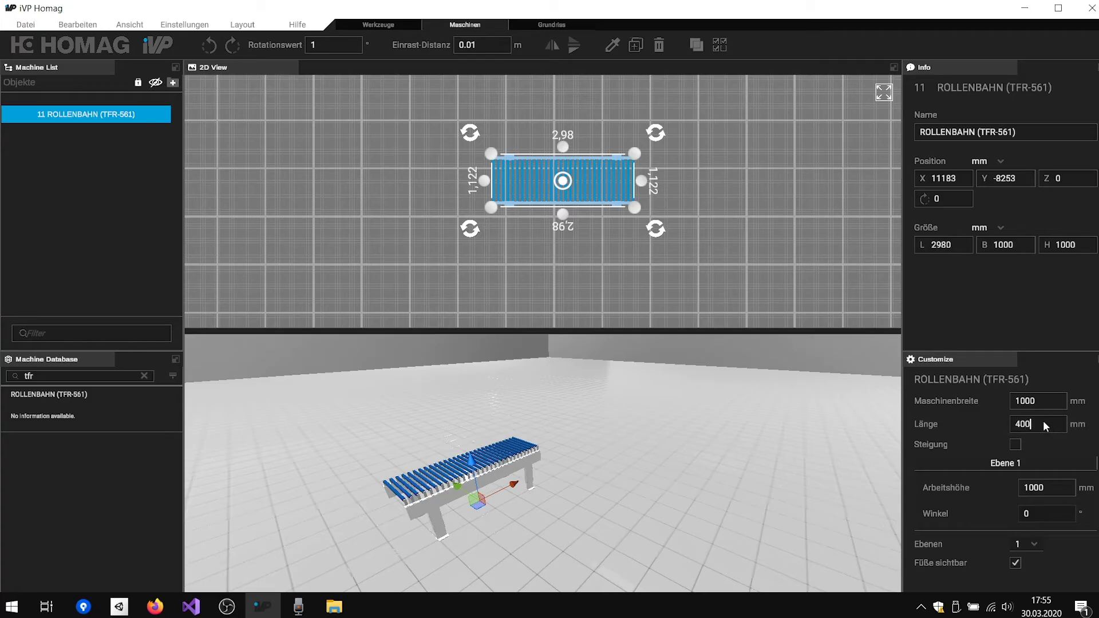
Step: Try a conveyor length of 4000 mm and return the length entry to 3000 mm
{"action": "type", "text": "0"}
{"action": "key", "text": "Return"}
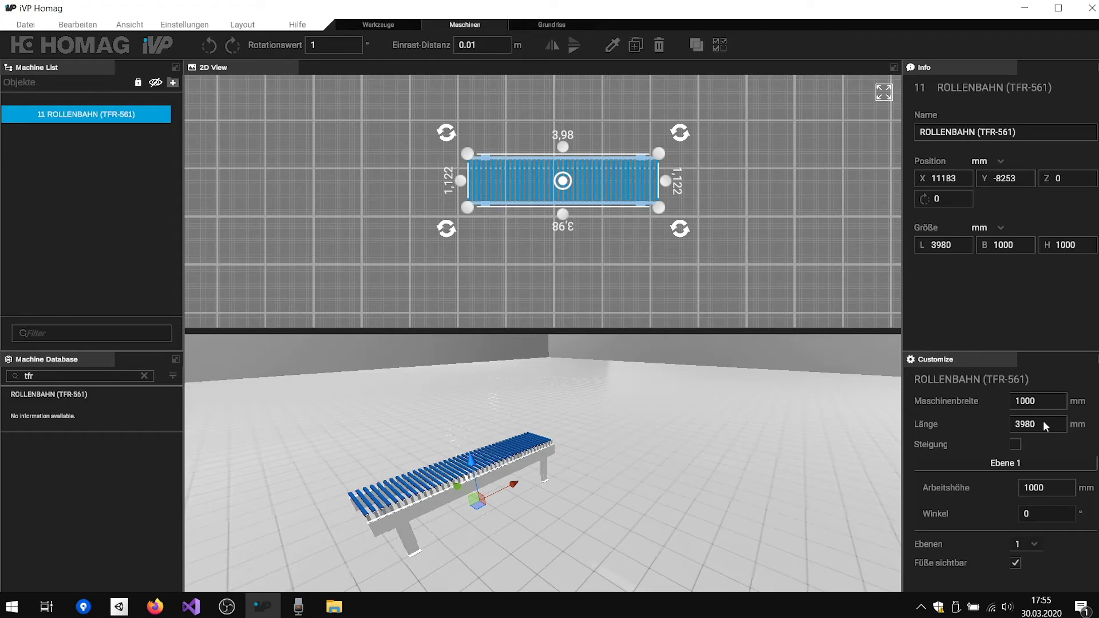
{"action": "left_click", "coordinate": [1043, 423]}
{"action": "type", "text": "3000"}
{"action": "key", "text": "Return"}
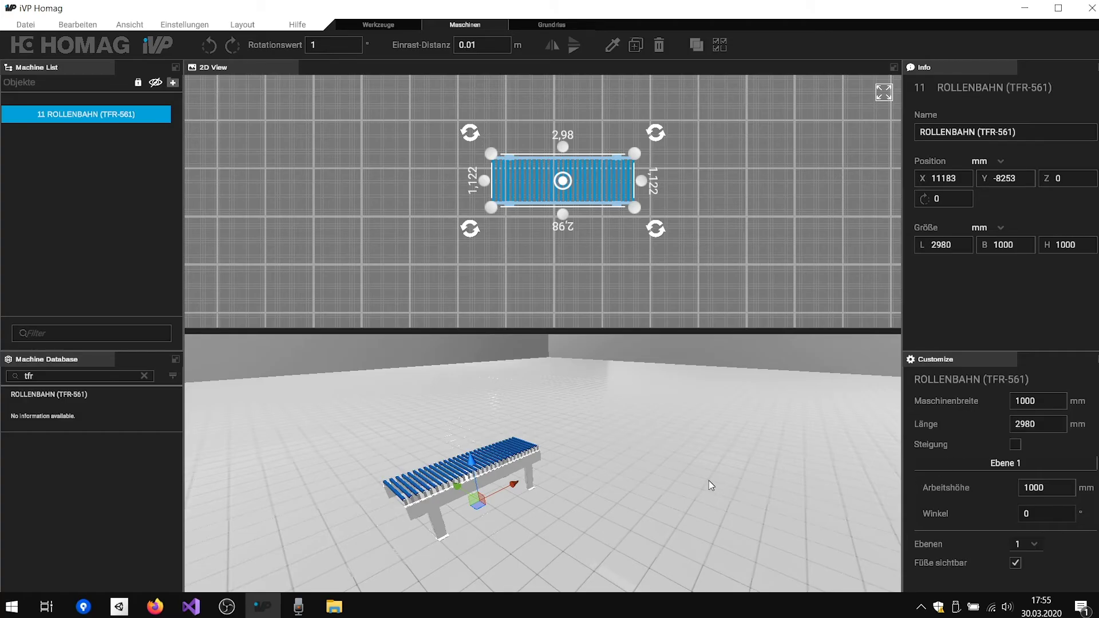
Step: Enable the conveyor's incline (Steigung) and set the infeed height (Einlaufhöhe) to 1200 mm
{"action": "right_click_drag", "start_coordinate": [708, 479], "coordinate": [709, 480]}
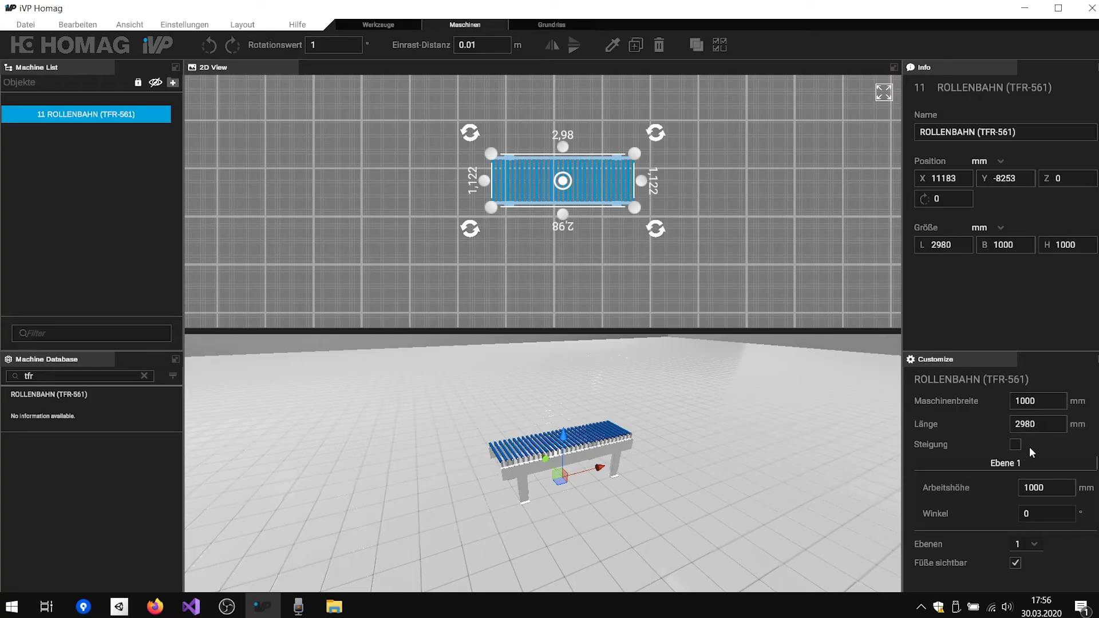
{"action": "left_click", "coordinate": [1015, 445]}
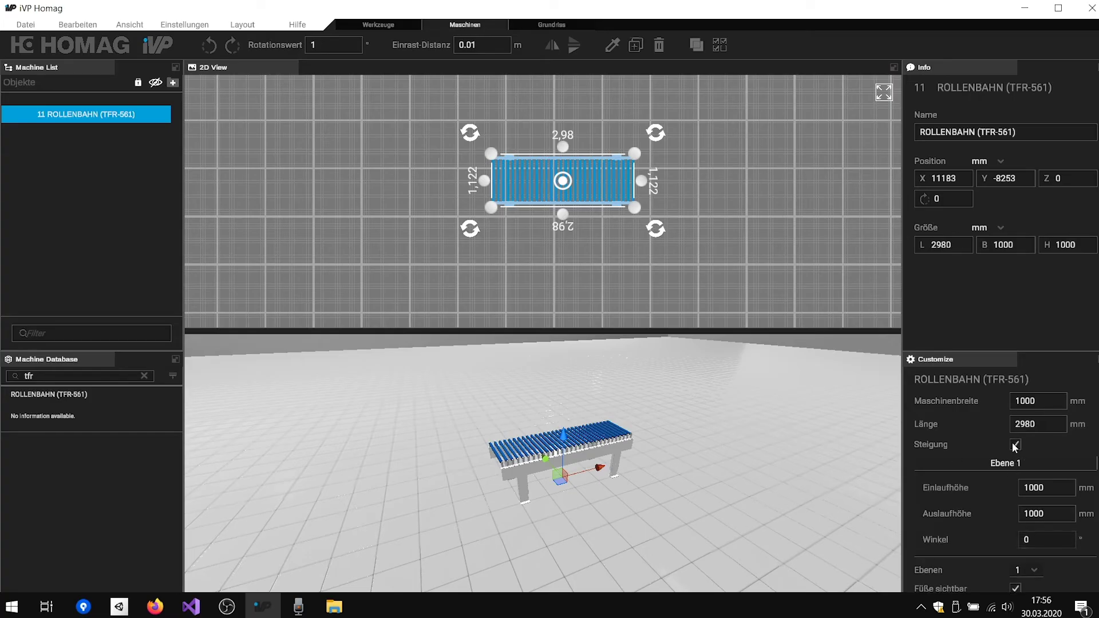
{"action": "middle_click_drag", "start_coordinate": [491, 397], "coordinate": [491, 346]}
{"action": "scroll", "coordinate": [490, 346], "scroll_direction": "up", "scroll_amount": 4}
{"action": "right_click_drag", "start_coordinate": [490, 346], "coordinate": [490, 258]}
{"action": "scroll", "coordinate": [542, 463], "scroll_direction": "down", "scroll_amount": 4}
{"action": "right_click_drag", "start_coordinate": [543, 462], "coordinate": [504, 378]}
{"action": "right_click_drag", "start_coordinate": [695, 372], "coordinate": [695, 486]}
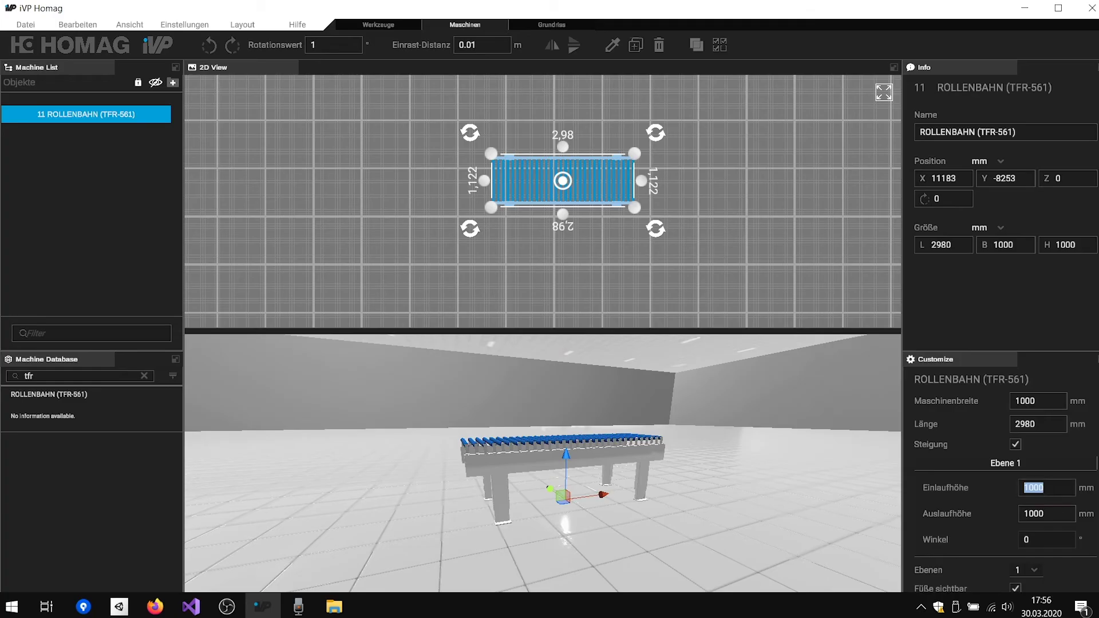
{"action": "type", "text": "1200"}
{"action": "key", "text": "Return"}
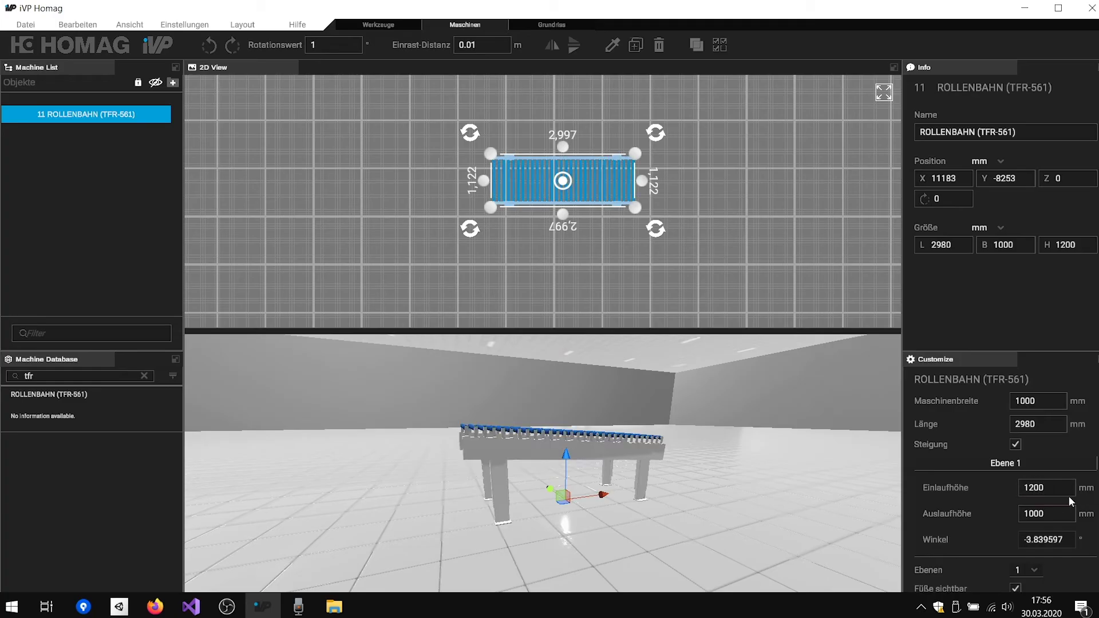
Step: Set the conveyor's outfeed height (Auslaufhöhe) to 500 mm so that it slopes downward
{"action": "left_click", "coordinate": [1046, 514]}
{"action": "type", "text": "500"}
{"action": "key", "text": "Return"}
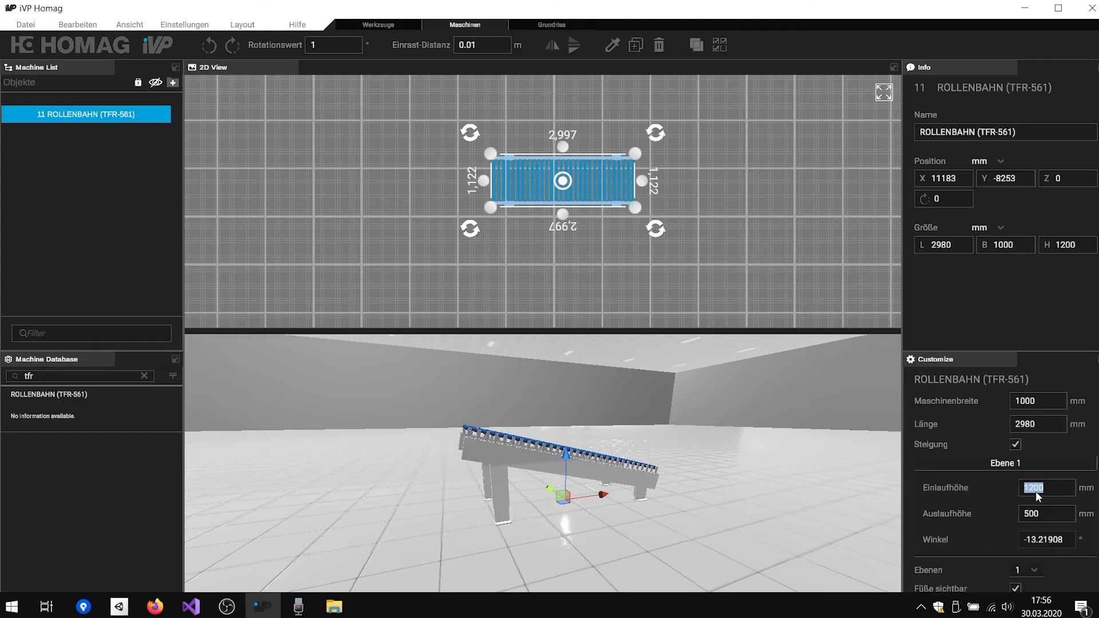
Step: Set the conveyor's outfeed height (Auslaufhöhe) to 1500 mm so that it slopes upward
{"action": "left_click", "coordinate": [1040, 515]}
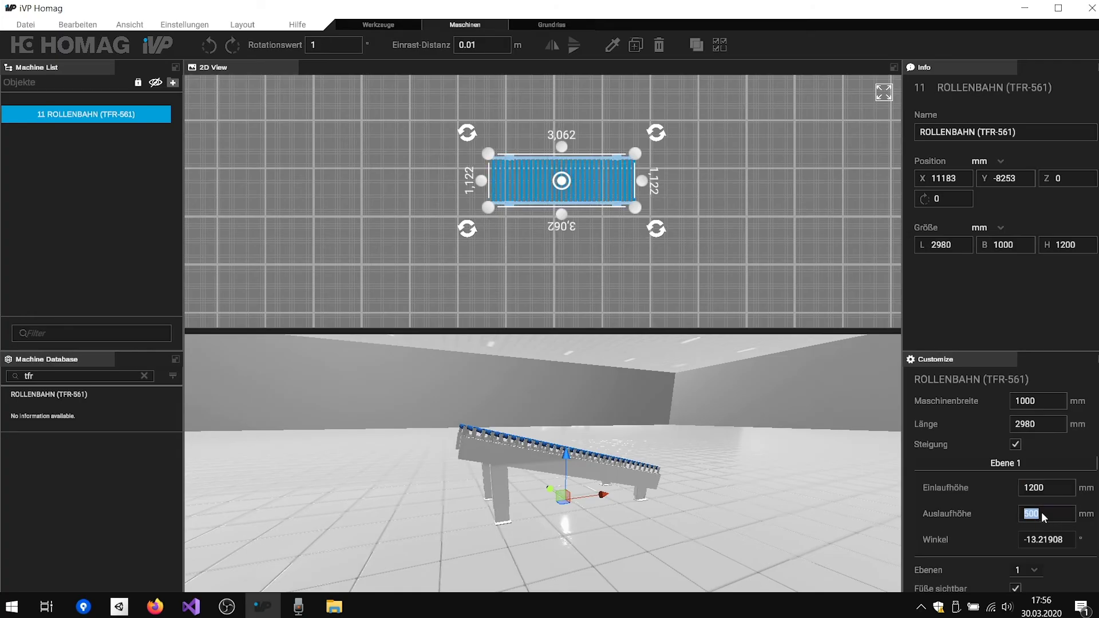
{"action": "type", "text": "1500"}
{"action": "key", "text": "Return"}
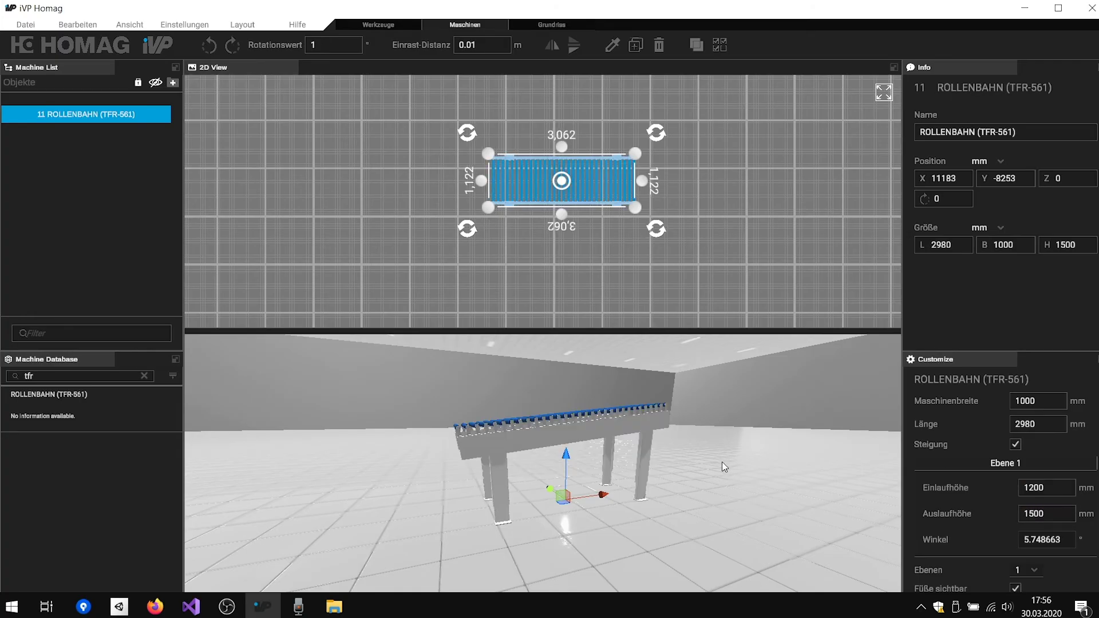
Step: Level the conveyor by setting its outfeed height (Auslaufhöhe) to 1200 mm and disable the incline (Steigung)
{"action": "right_click_drag", "start_coordinate": [723, 464], "coordinate": [792, 438]}
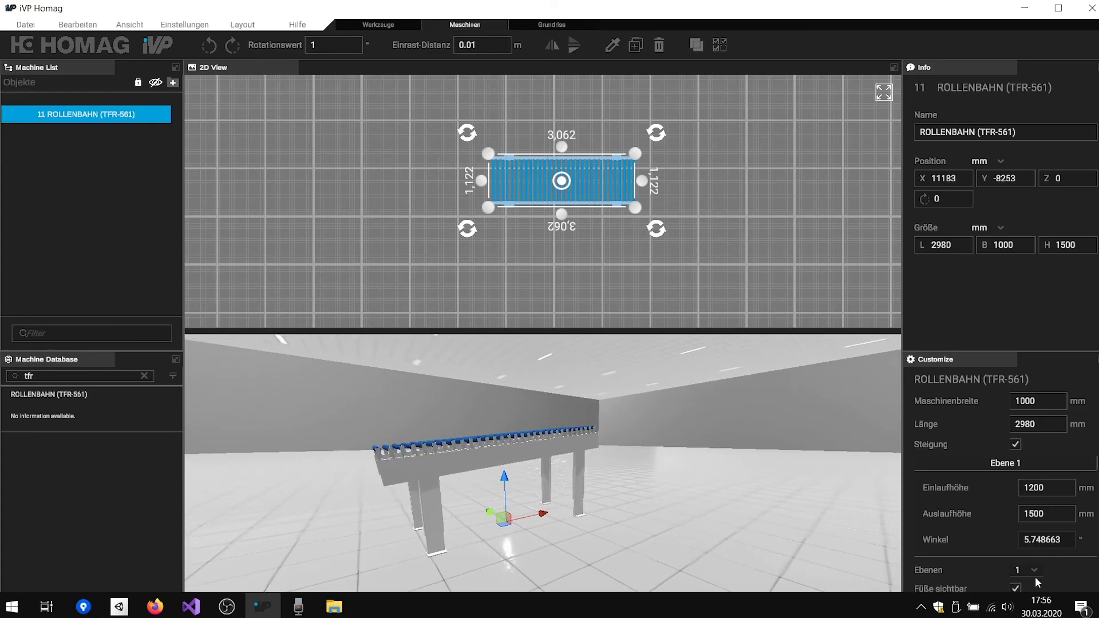
{"action": "left_click", "coordinate": [1015, 445]}
{"action": "left_click", "coordinate": [1016, 445]}
{"action": "double_click", "coordinate": [1042, 513]}
{"action": "type", "text": "1200"}
{"action": "key", "text": "Return"}
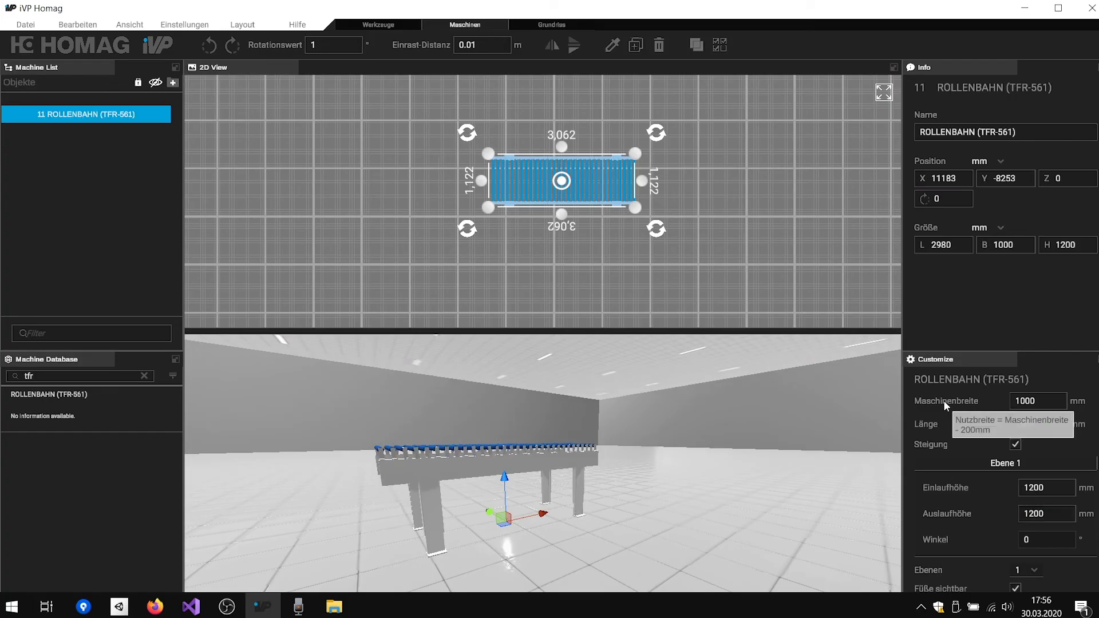
{"action": "left_click", "coordinate": [1012, 445]}
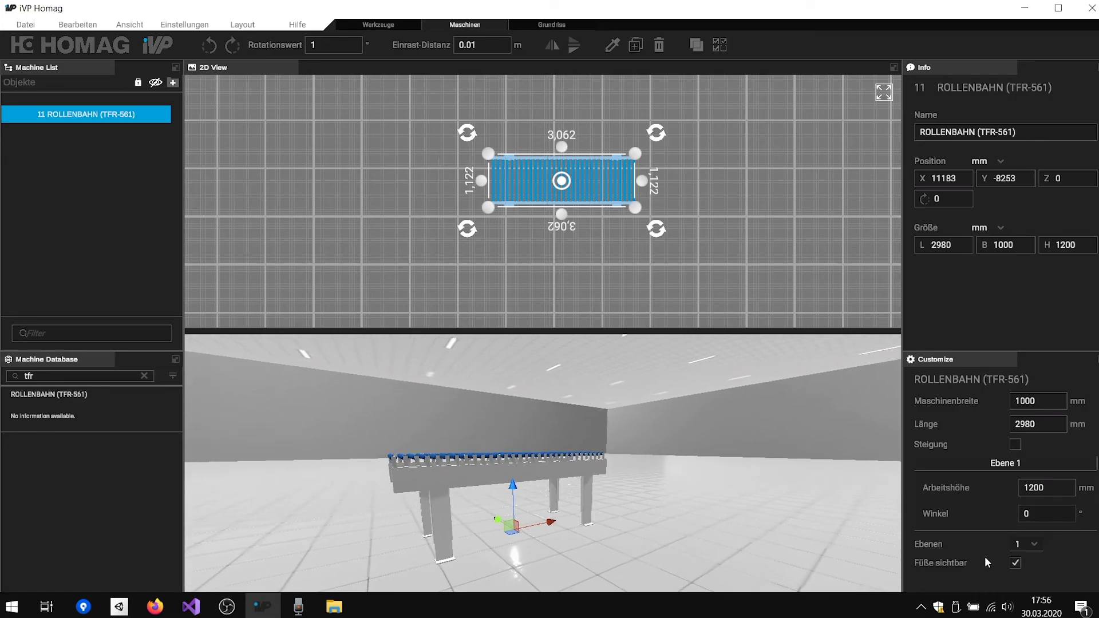
Step: Try the conveyor with two levels (Ebenen), and settle on three levels
{"action": "left_click", "coordinate": [1032, 547]}
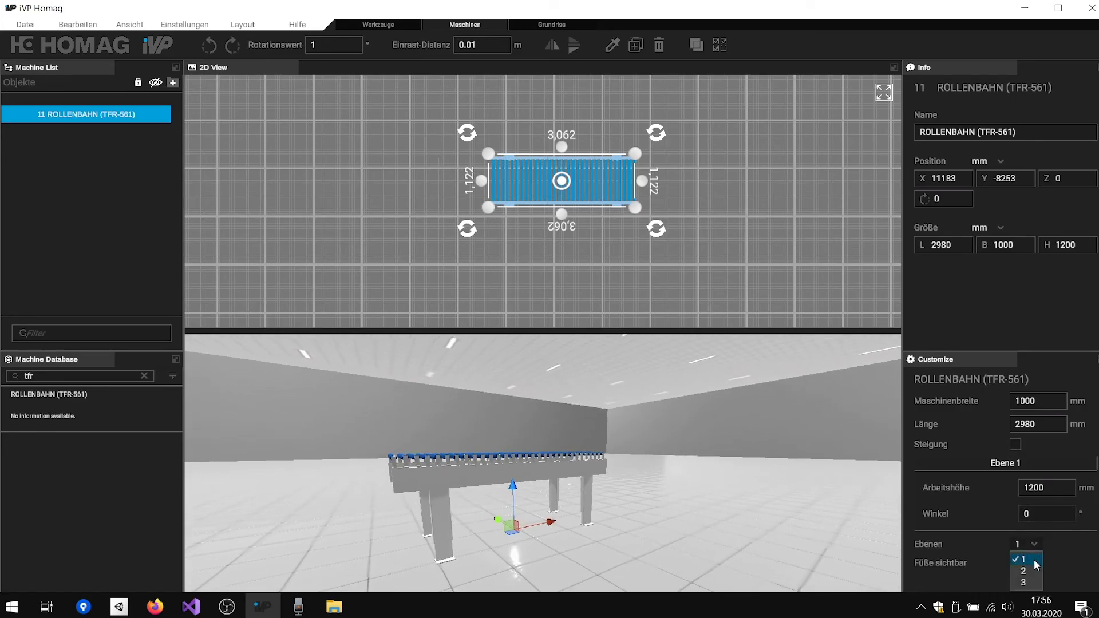
{"action": "left_click", "coordinate": [1025, 571]}
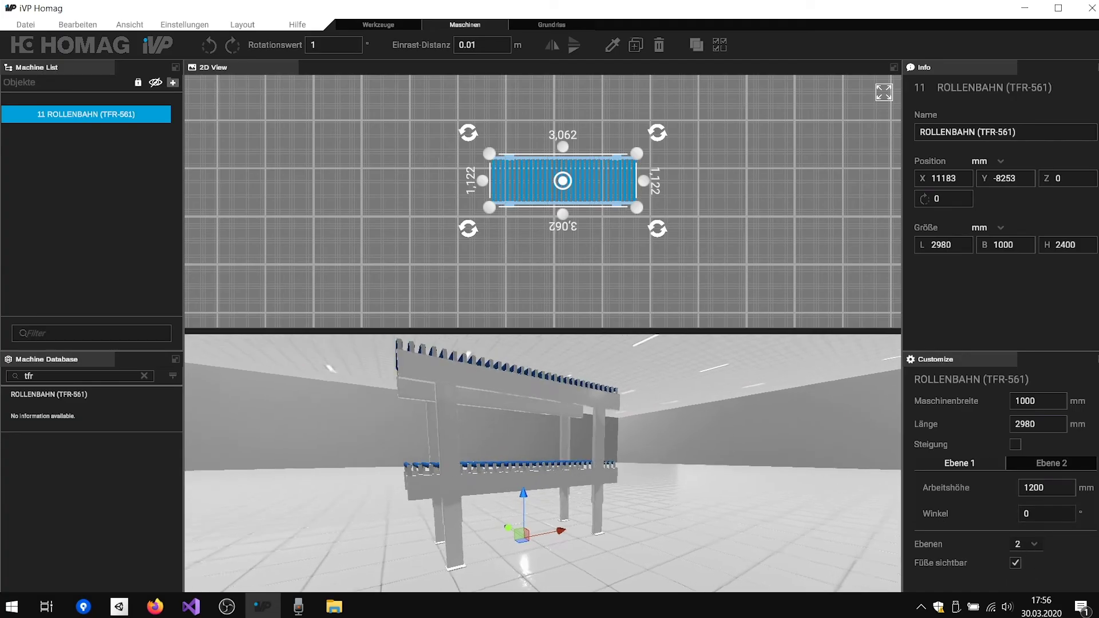
{"action": "left_click", "coordinate": [1018, 548]}
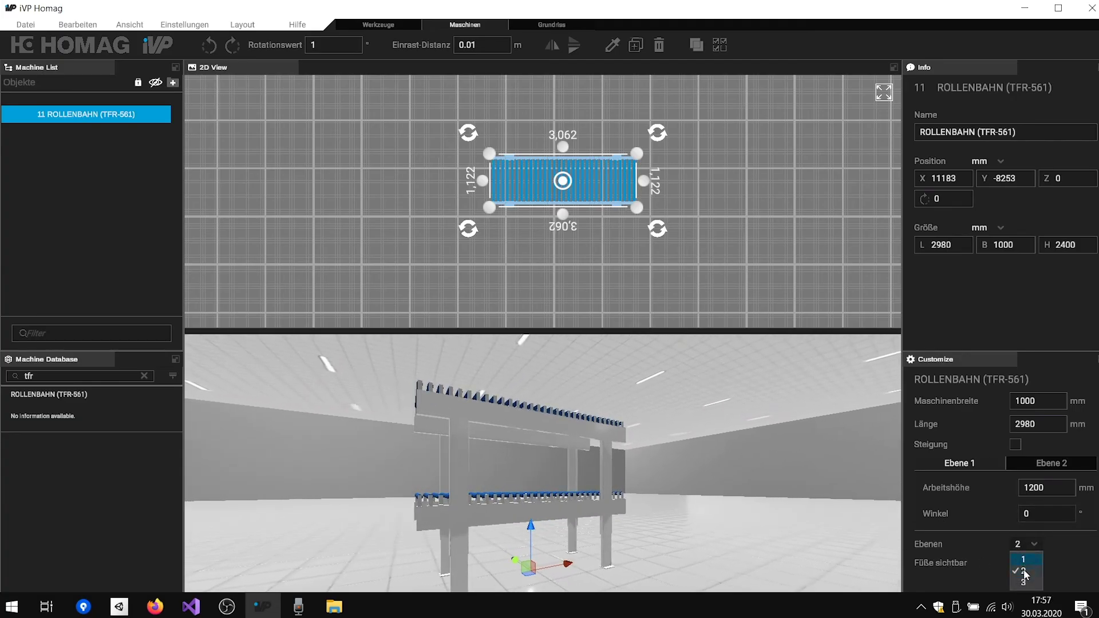
{"action": "left_click", "coordinate": [1023, 583]}
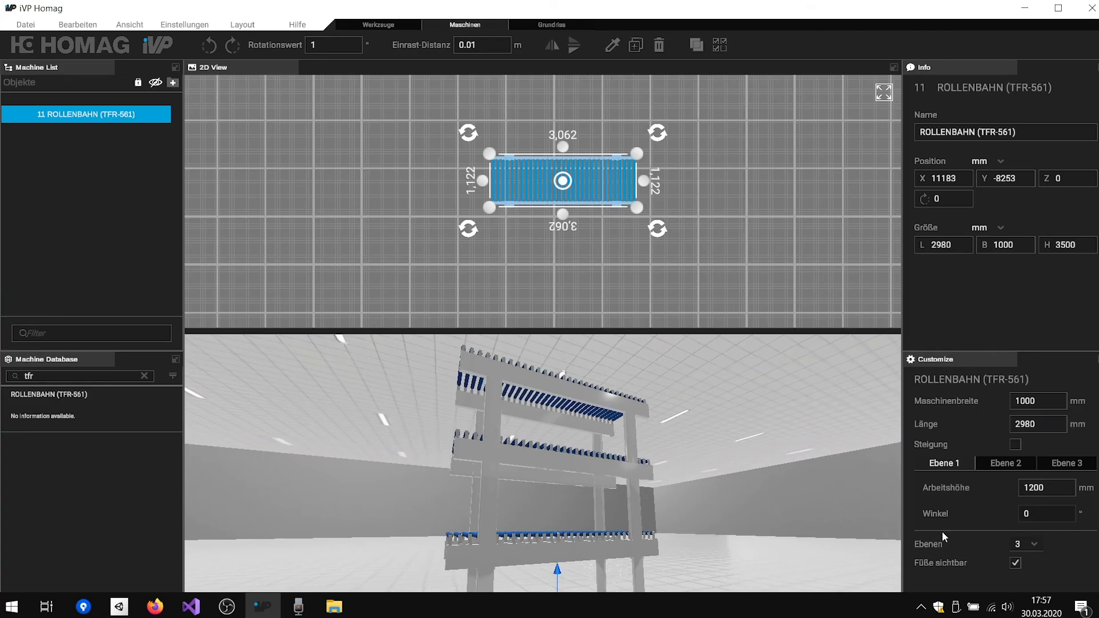
Step: Set the working height (Arbeitshöhe) of level 2 (Ebene 2) to 2000 mm and of level 3 (Ebene 3) to 2800 mm
{"action": "left_click", "coordinate": [1003, 461]}
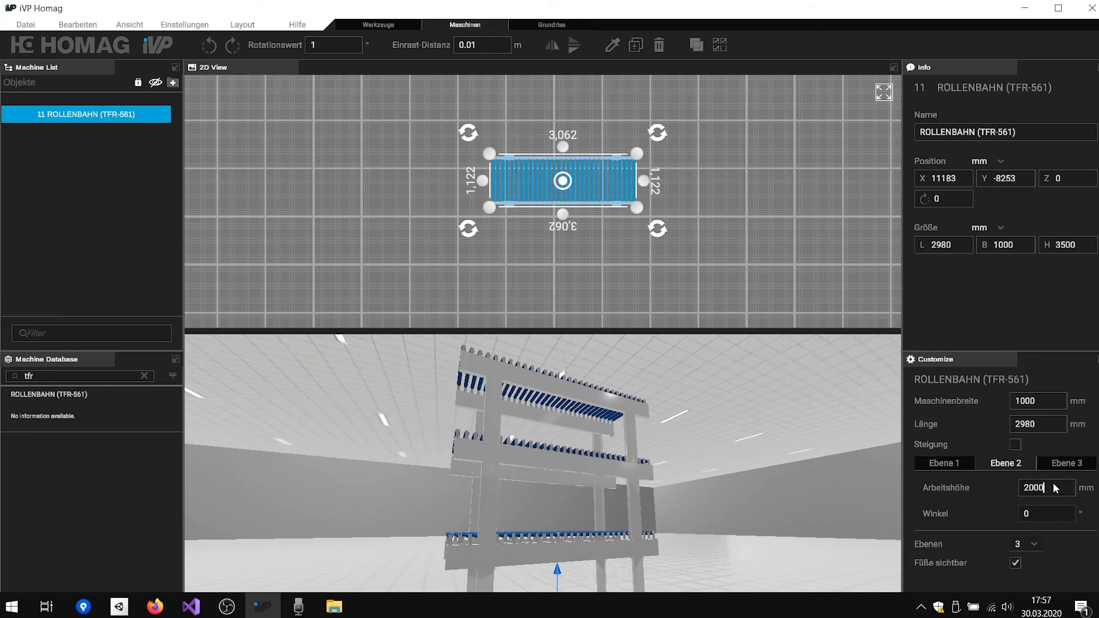
{"action": "key", "text": "Return"}
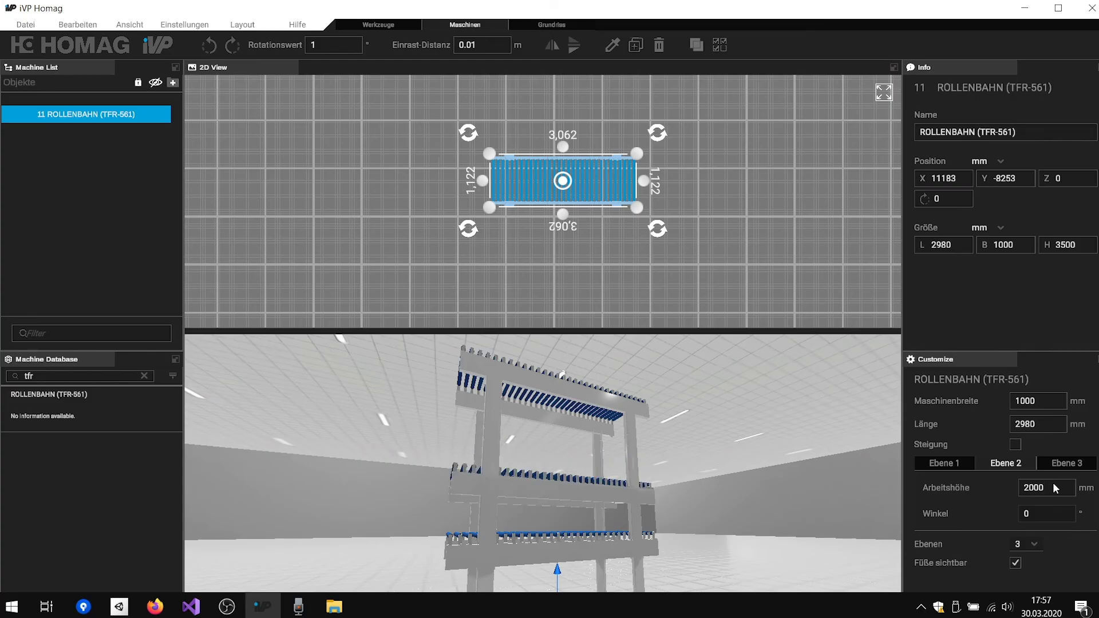
{"action": "left_click", "coordinate": [1069, 462]}
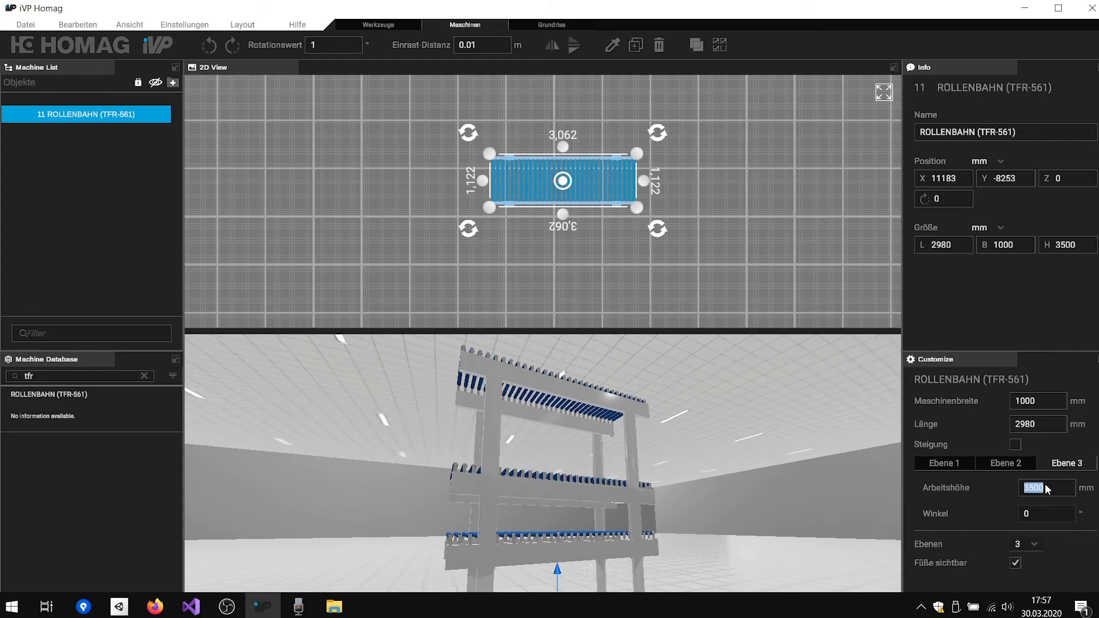
{"action": "left_click", "coordinate": [1045, 483]}
{"action": "type", "text": "2800"}
{"action": "key", "text": "Return"}
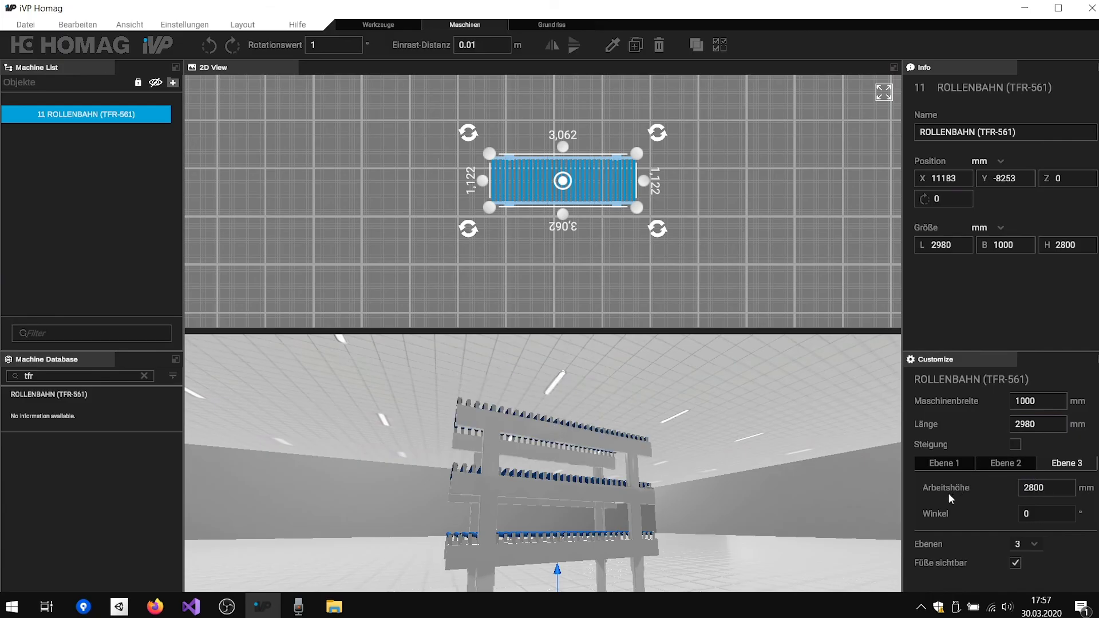
Step: Hide the conveyor's feet (Füße sichtbar), inspect the three levels without them, and show the feet again
{"action": "right_click_drag", "start_coordinate": [543, 446], "coordinate": [535, 468]}
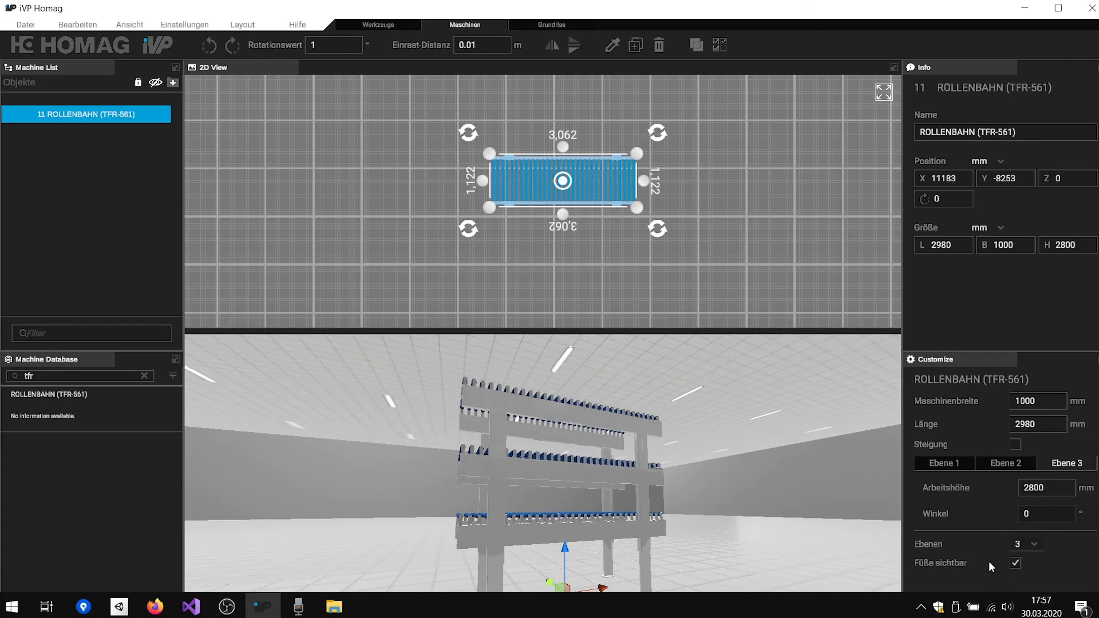
{"action": "left_click", "coordinate": [1014, 563]}
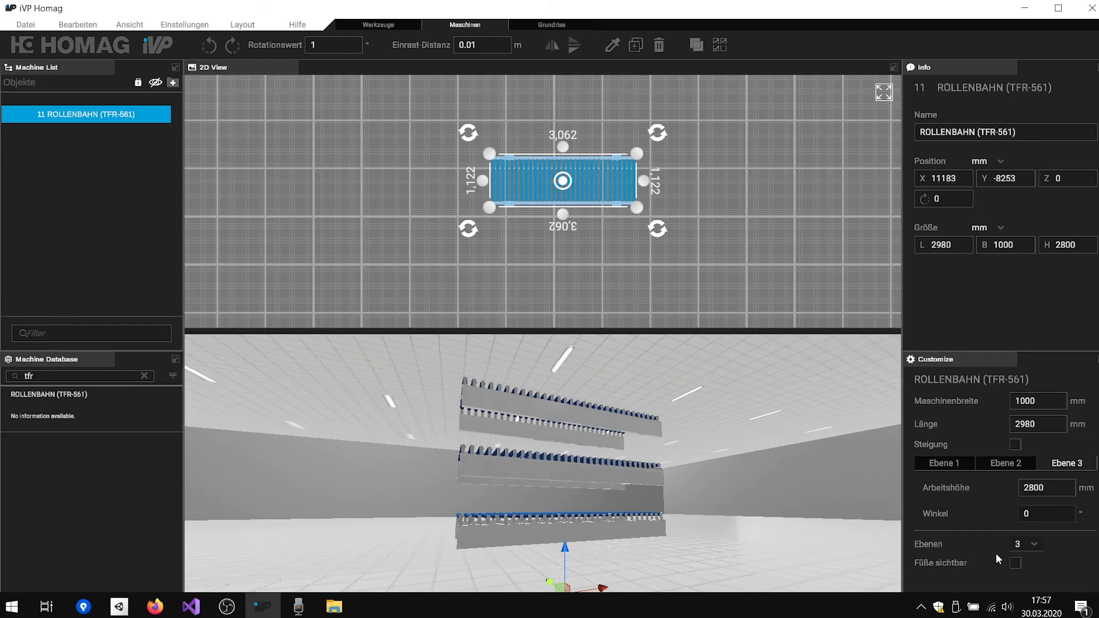
{"action": "left_click", "coordinate": [568, 400]}
{"action": "left_click", "coordinate": [566, 411]}
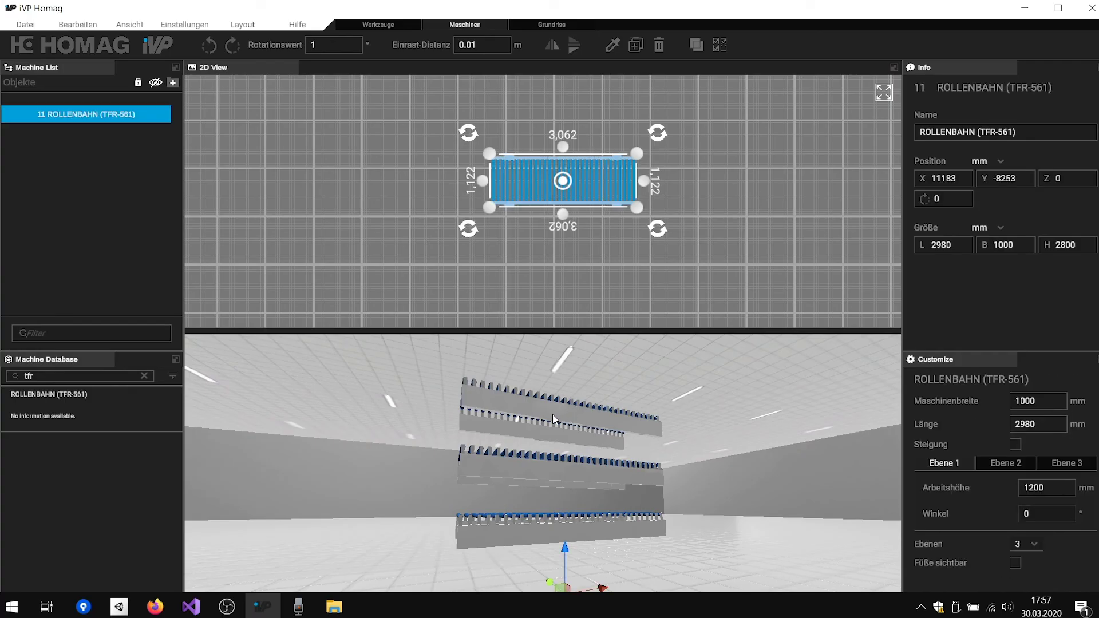
{"action": "left_click", "coordinate": [561, 526]}
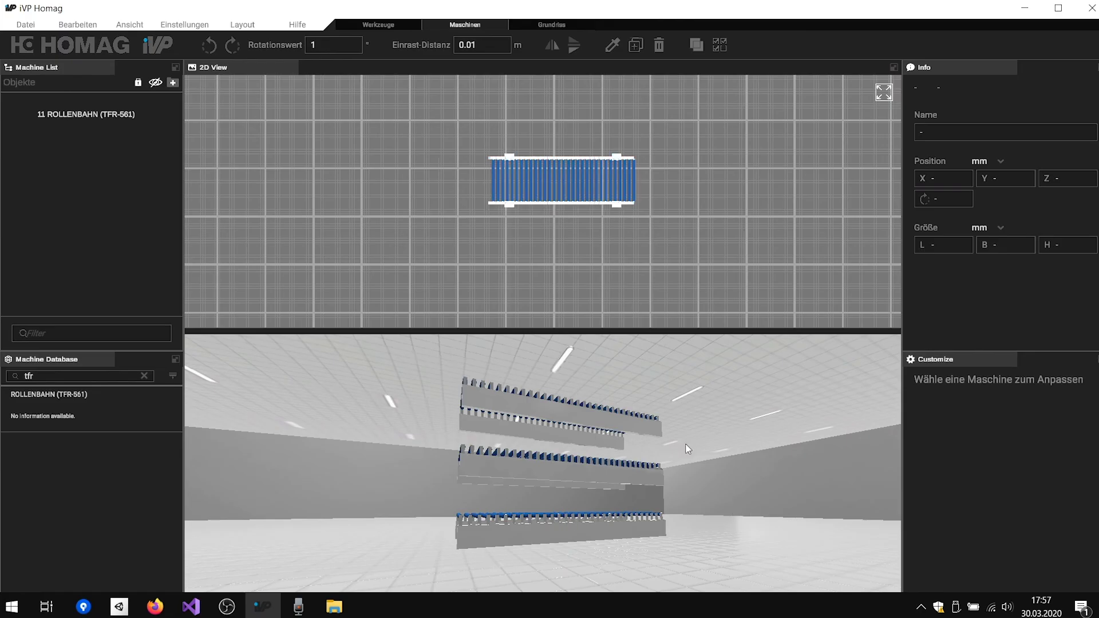
{"action": "right_click_drag", "start_coordinate": [690, 486], "coordinate": [686, 456]}
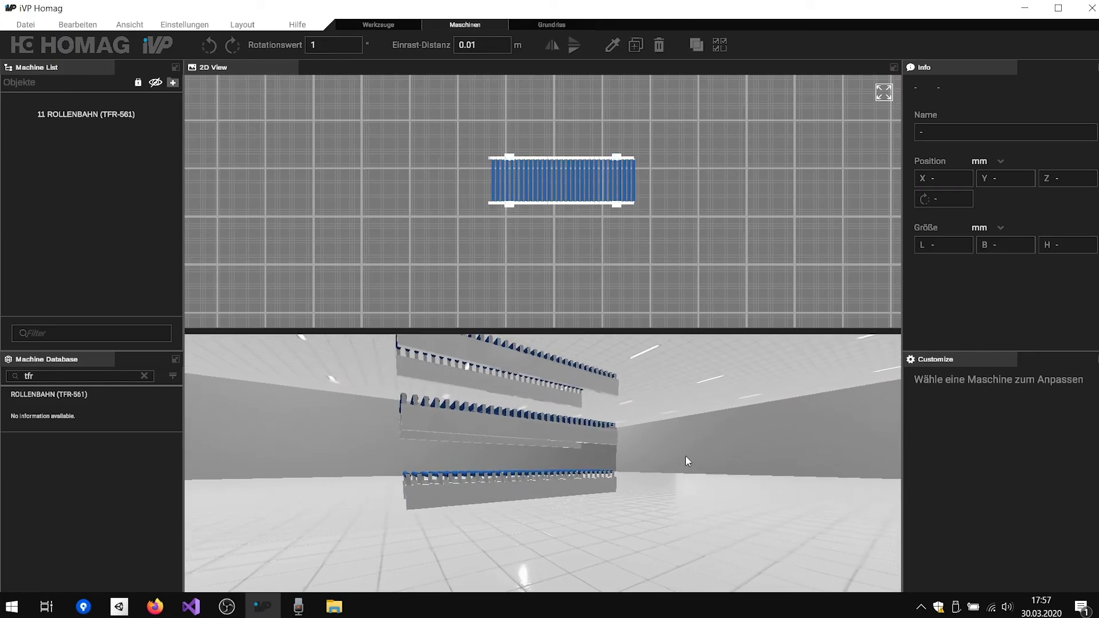
{"action": "left_click", "coordinate": [554, 431]}
{"action": "left_click", "coordinate": [1015, 564]}
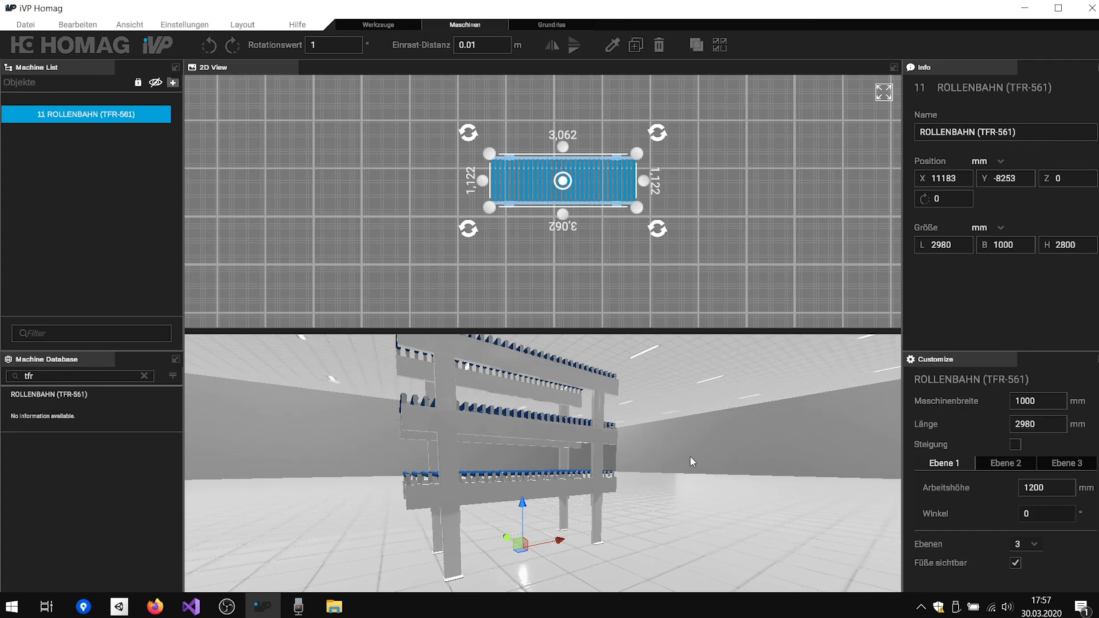
{"action": "right_click_drag", "start_coordinate": [638, 416], "coordinate": [661, 452]}
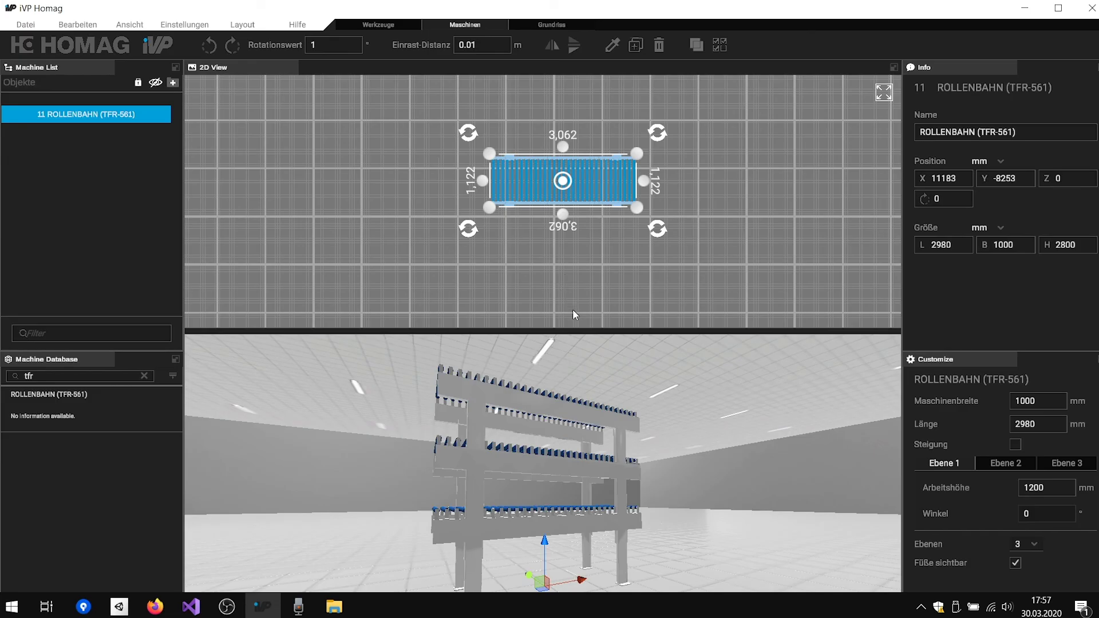
{"action": "mouse_move", "coordinate": [583, 341]}
{"action": "right_mouse_down"}
{"action": "mouse_move", "coordinate": [576, 348]}
{"action": "mouse_move", "coordinate": [583, 337]}
{"action": "right_mouse_up"}
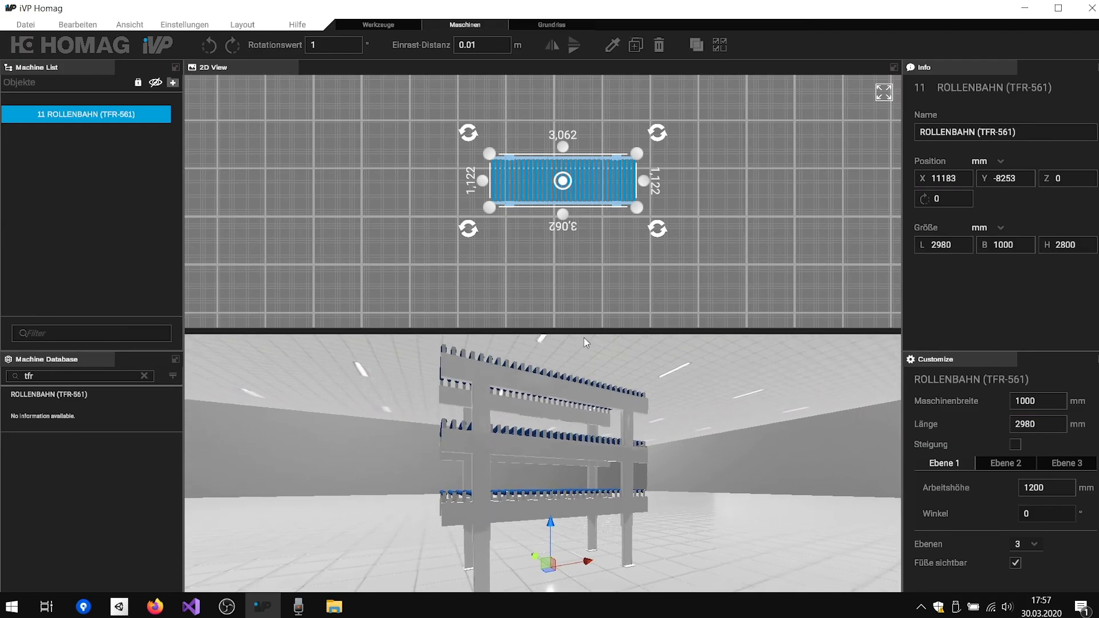